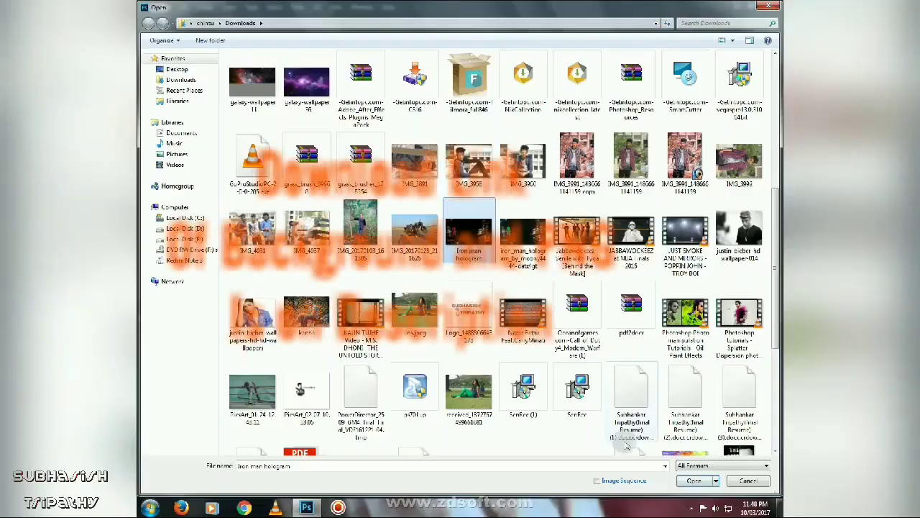
- Open the Iron man hologram.png image and fit it to the window
{"action": "left_click", "coordinate": [693, 480]}
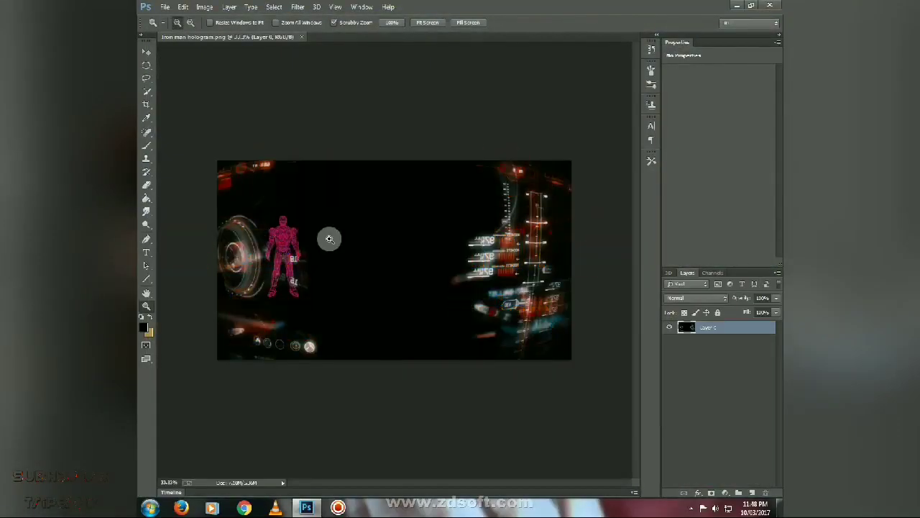
{"action": "left_click", "coordinate": [328, 232]}
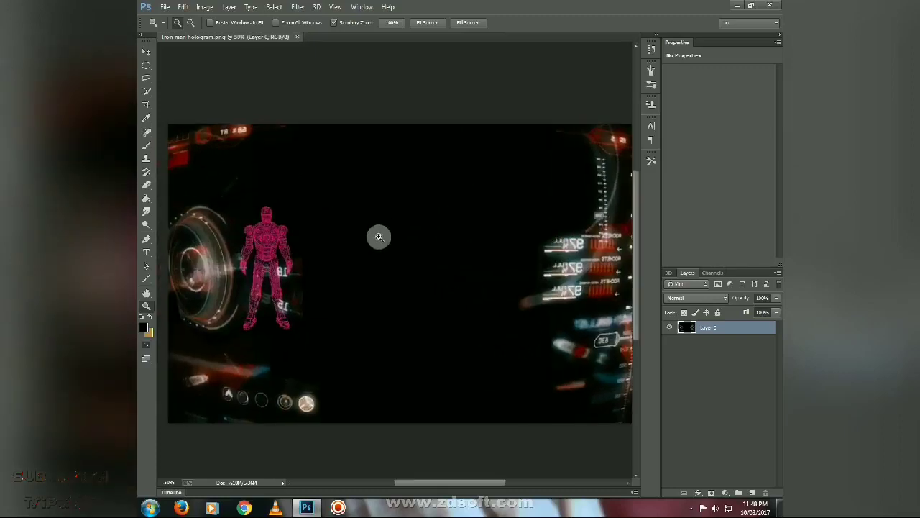
{"action": "right_click", "coordinate": [378, 235]}
{"action": "left_click", "coordinate": [401, 242]}
- Open the portrait photo from Downloads as a second document
{"action": "left_click", "coordinate": [165, 7]}
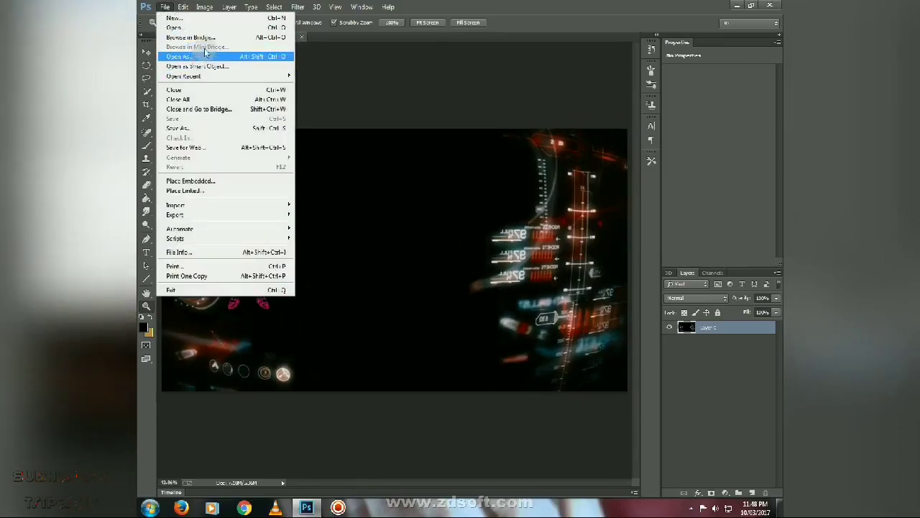
{"action": "left_click", "coordinate": [206, 26]}
{"action": "left_click", "coordinate": [251, 169]}
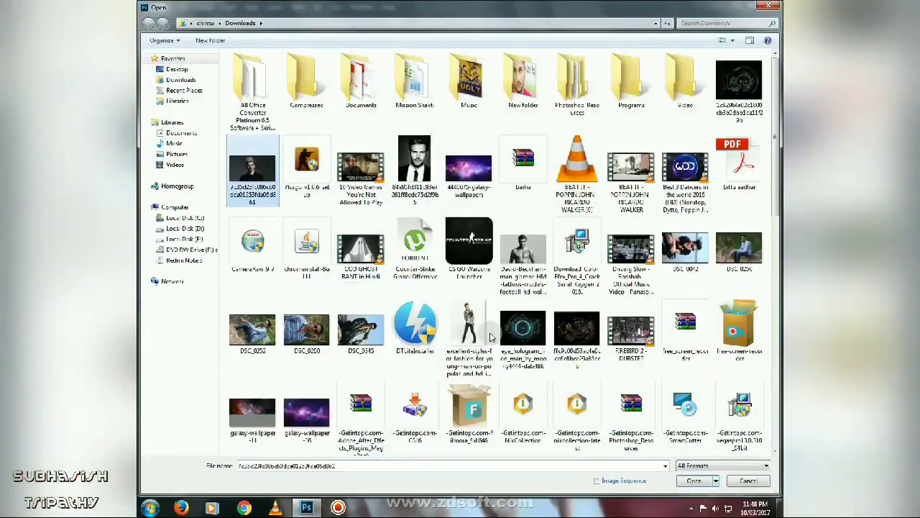
{"action": "left_click", "coordinate": [694, 480]}
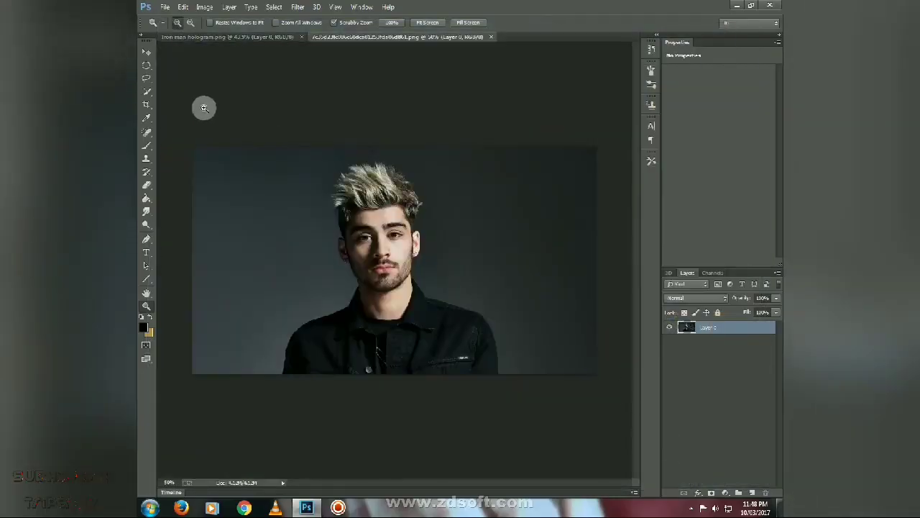
- Unlock the portrait as Layer 0 and quick-select the man's hair, face and jacket
{"action": "left_click", "coordinate": [147, 54]}
{"action": "left_click_drag", "start_coordinate": [395, 279], "coordinate": [399, 275]}
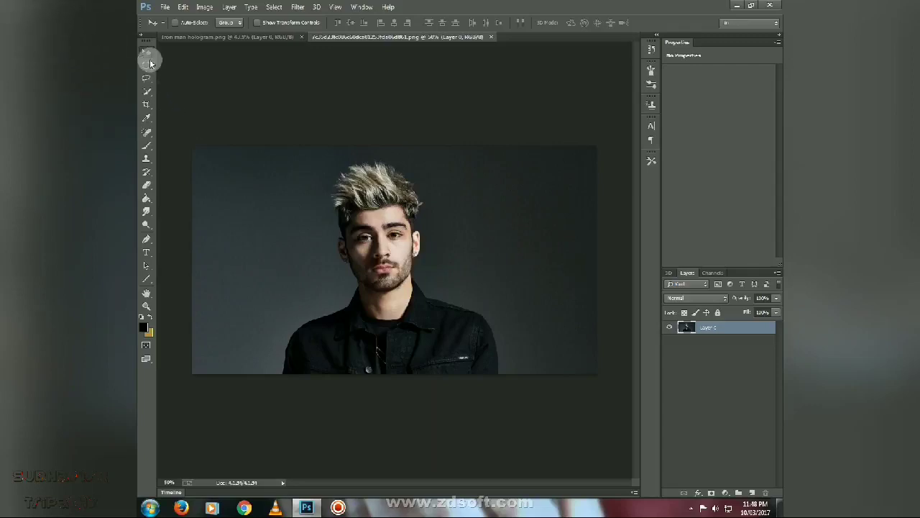
{"action": "left_click", "coordinate": [147, 105]}
{"action": "left_click", "coordinate": [146, 93]}
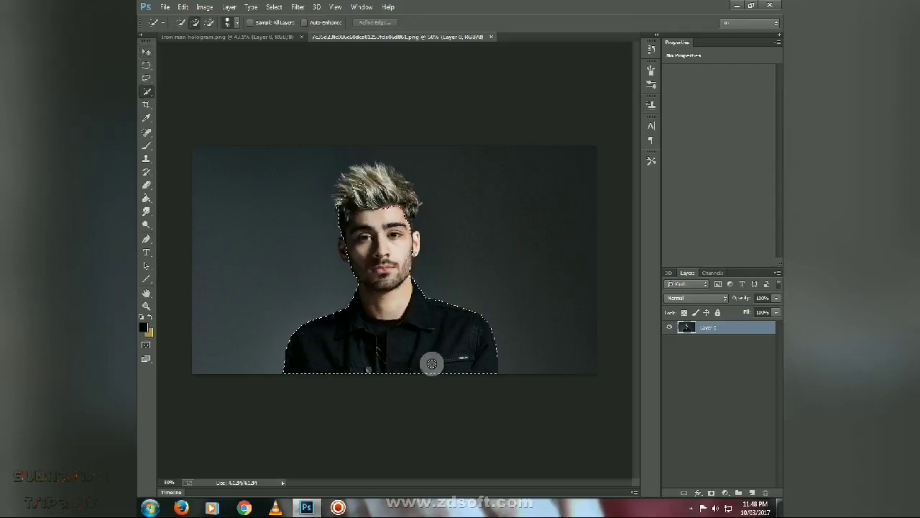
{"action": "left_click_drag", "start_coordinate": [432, 363], "coordinate": [395, 303]}
{"action": "left_click_drag", "start_coordinate": [376, 271], "coordinate": [350, 247]}
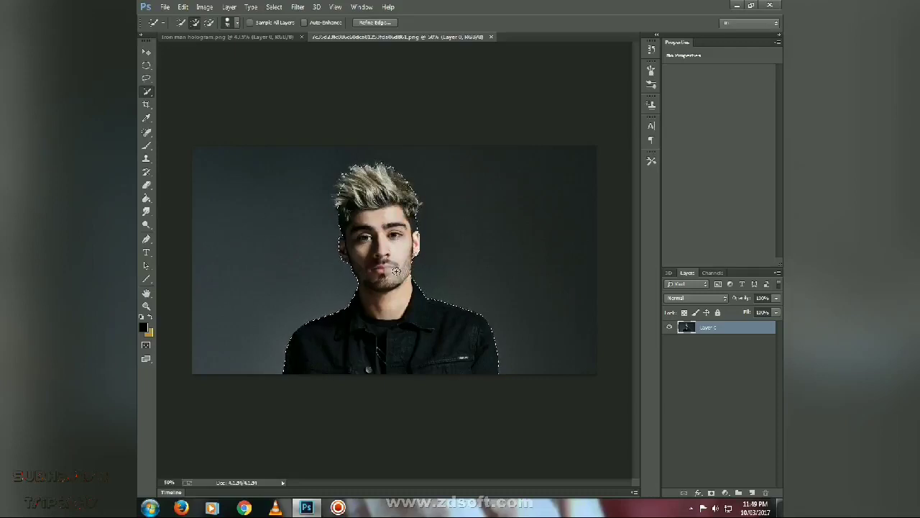
{"action": "left_click_drag", "start_coordinate": [354, 263], "coordinate": [342, 205]}
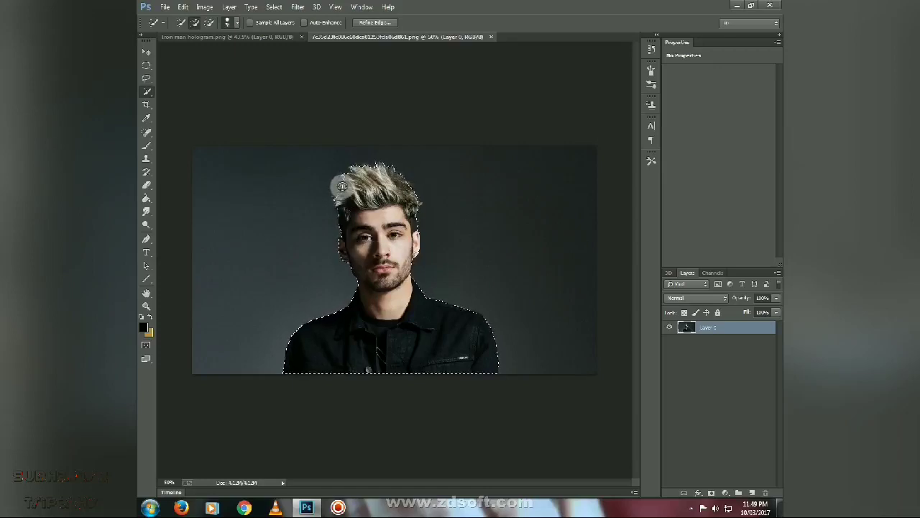
{"action": "left_click", "coordinate": [146, 52]}
- Move the selected man onto the Iron Man HUD as Layer 1, enlarged to fill the centre
{"action": "mouse_move", "coordinate": [377, 267]}
{"action": "left_mouse_down"}
{"action": "mouse_move", "coordinate": [240, 49]}
{"action": "mouse_move", "coordinate": [382, 277]}
{"action": "left_mouse_up"}
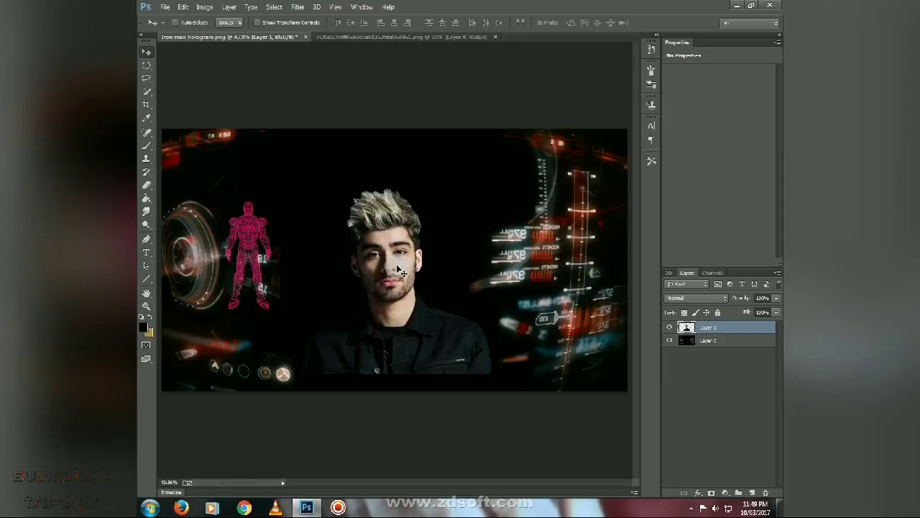
{"action": "key", "text": "ctrl+t"}
{"action": "mouse_move", "coordinate": [491, 375]}
{"action": "left_mouse_down"}
{"action": "mouse_move", "coordinate": [518, 366]}
{"action": "mouse_move", "coordinate": [513, 355]}
{"action": "left_mouse_up"}
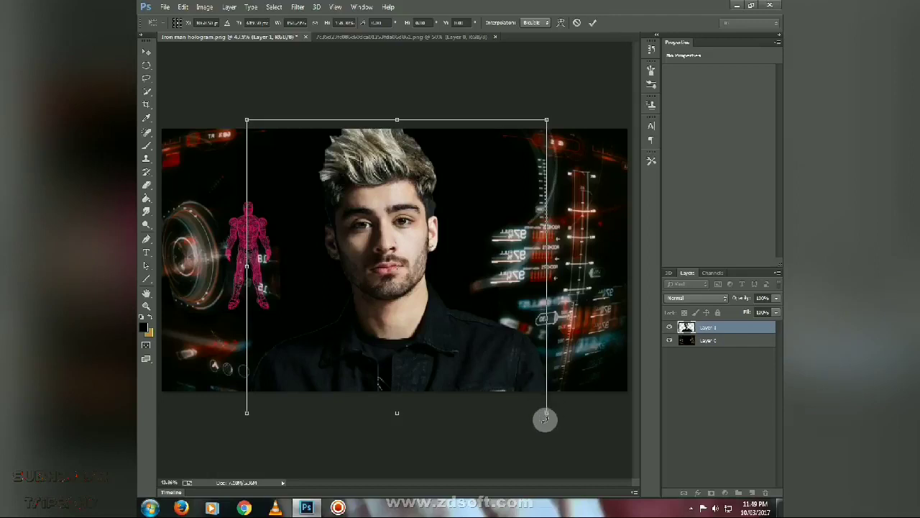
{"action": "mouse_move", "coordinate": [531, 391]}
{"action": "left_mouse_down"}
{"action": "mouse_move", "coordinate": [563, 452]}
{"action": "mouse_move", "coordinate": [548, 429]}
{"action": "mouse_move", "coordinate": [532, 419]}
{"action": "mouse_move", "coordinate": [530, 430]}
{"action": "mouse_move", "coordinate": [577, 482]}
{"action": "mouse_move", "coordinate": [546, 428]}
{"action": "left_mouse_up"}
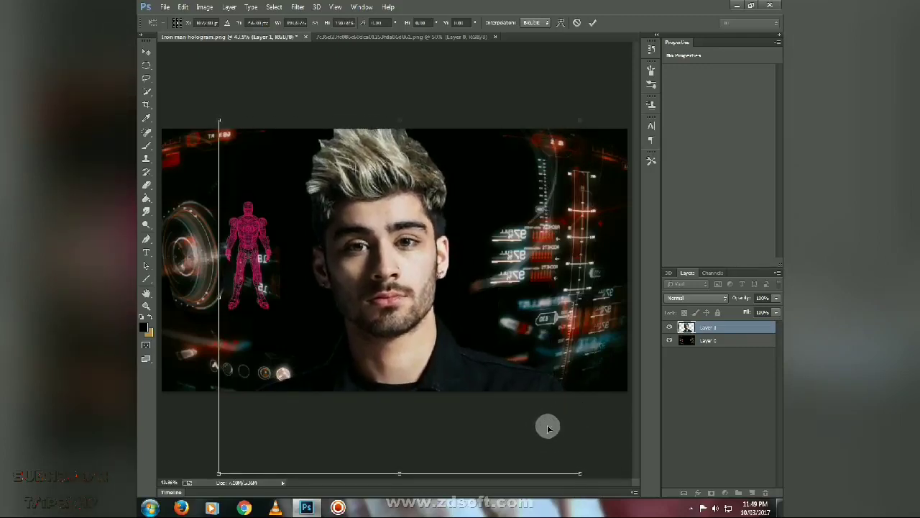
{"action": "key", "text": "Return"}
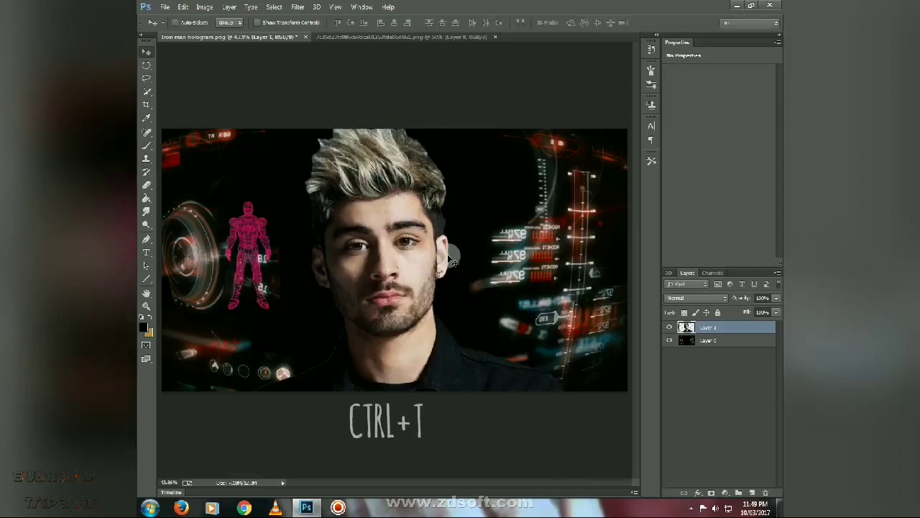
- Add a new Layer 2 and set up a large, 0%-hardness black brush
{"action": "left_click", "coordinate": [753, 492]}
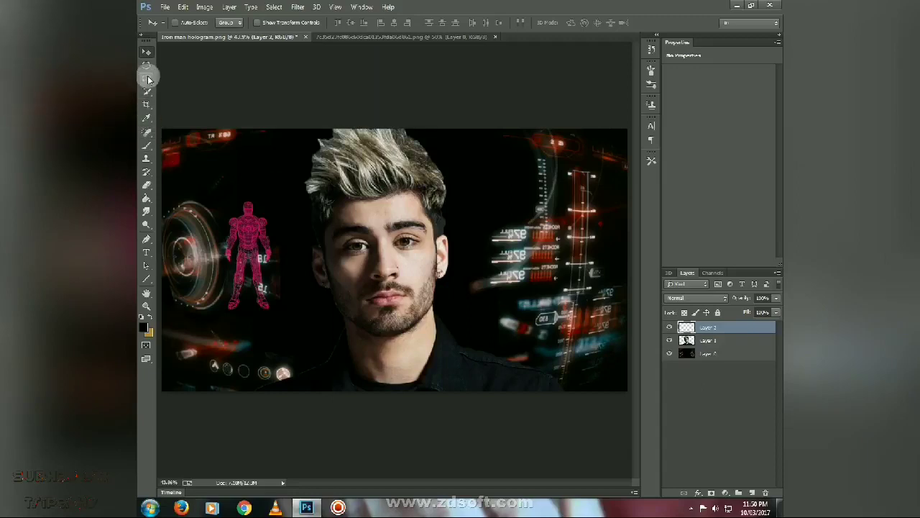
{"action": "left_click", "coordinate": [146, 146]}
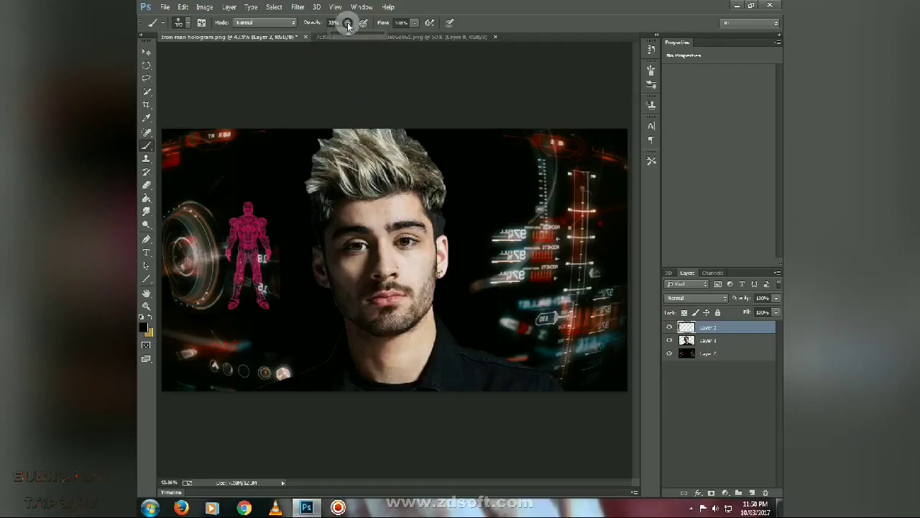
{"action": "right_click", "coordinate": [436, 110]}
{"action": "right_click", "coordinate": [517, 207]}
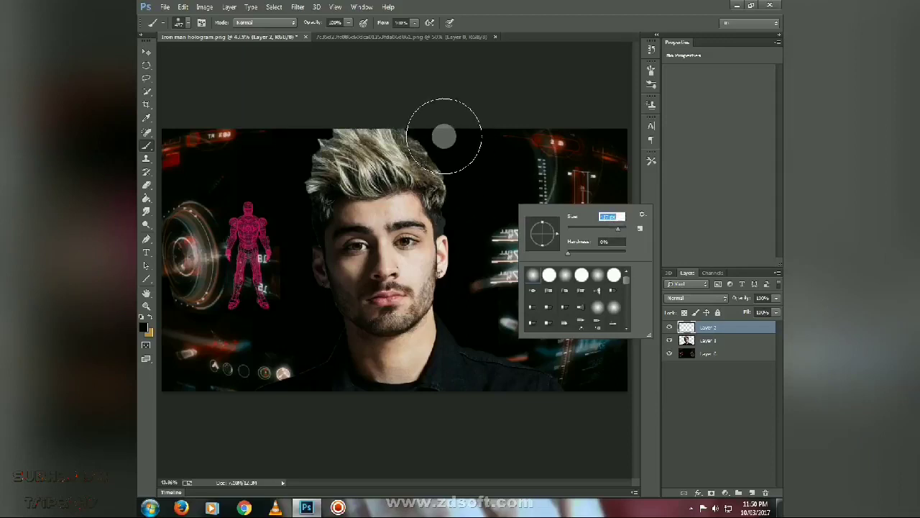
{"action": "left_click", "coordinate": [441, 135]}
- Paint soft black over the lower-right glow, the hologram figure and the hair tips
{"action": "left_click_drag", "start_coordinate": [480, 330], "coordinate": [569, 413]}
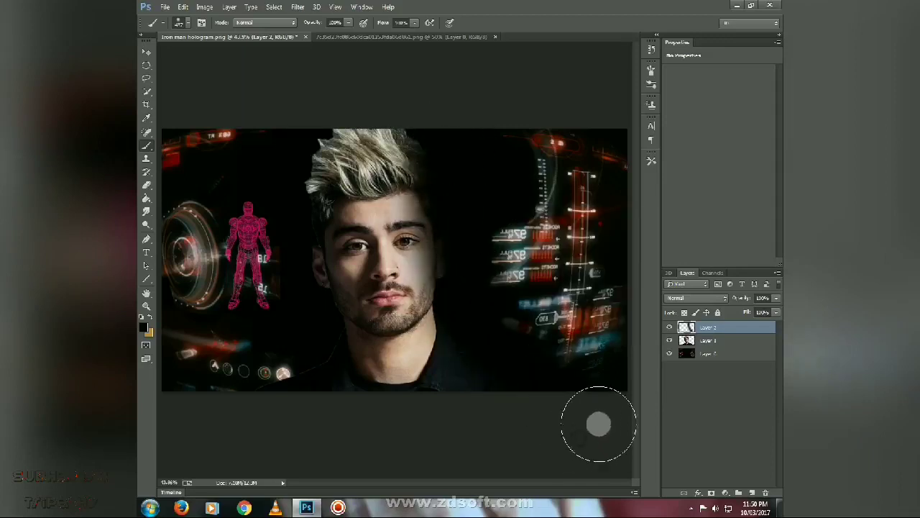
{"action": "mouse_move", "coordinate": [332, 100]}
{"action": "left_mouse_down"}
{"action": "mouse_move", "coordinate": [312, 371]}
{"action": "mouse_move", "coordinate": [545, 390]}
{"action": "left_mouse_up"}
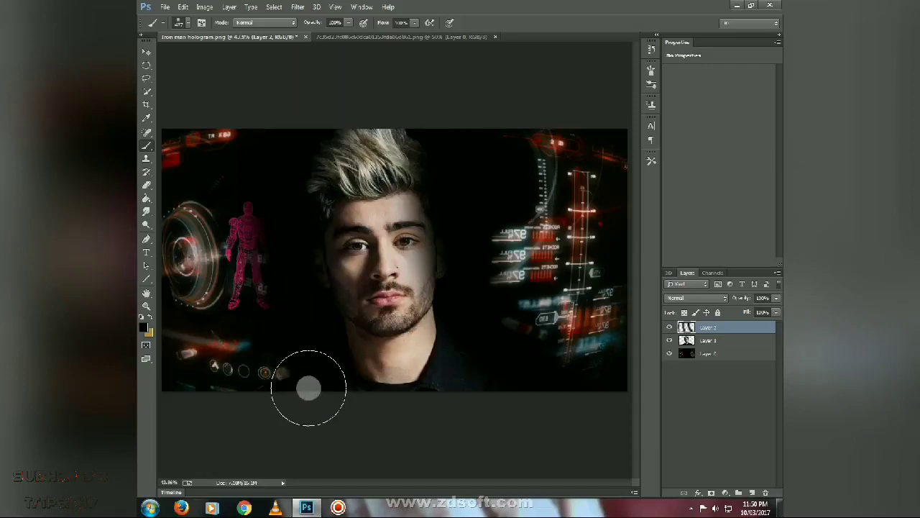
{"action": "left_click_drag", "start_coordinate": [335, 119], "coordinate": [413, 112]}
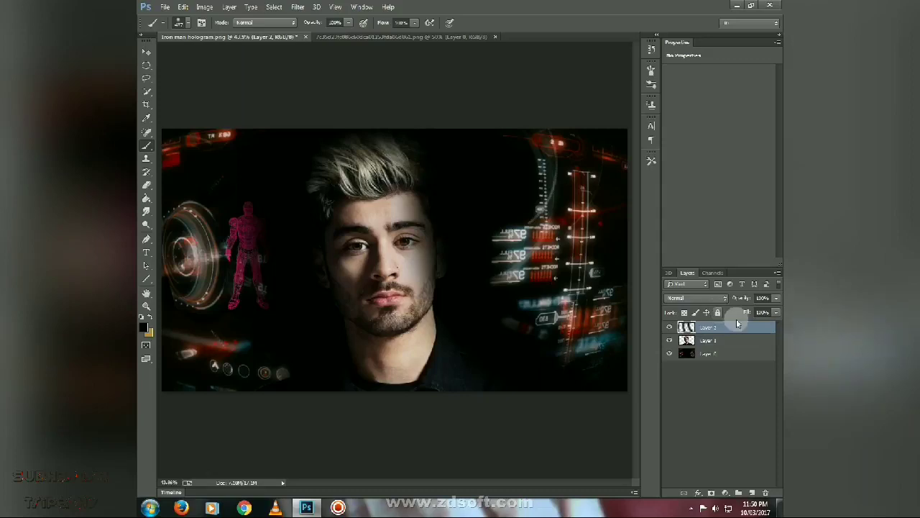
- Lower Layer 2's opacity to about 80%
{"action": "left_click", "coordinate": [776, 297]}
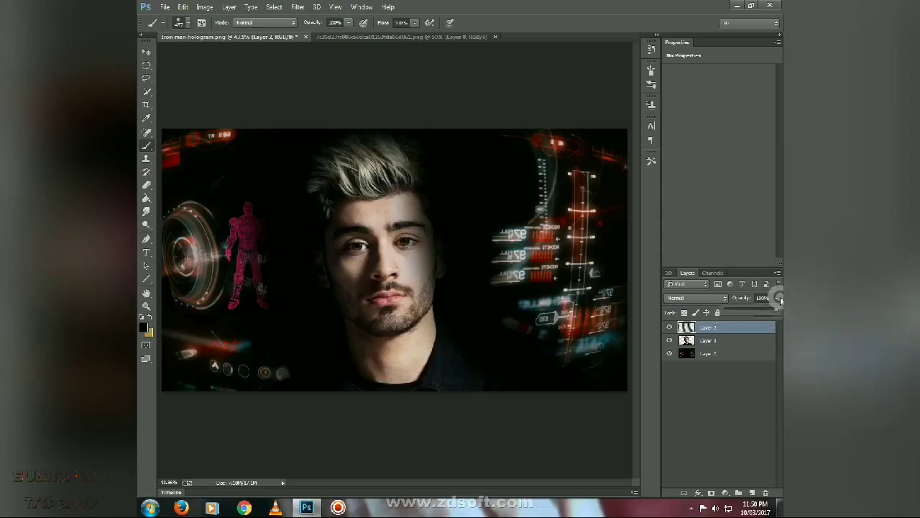
{"action": "left_click", "coordinate": [460, 306]}
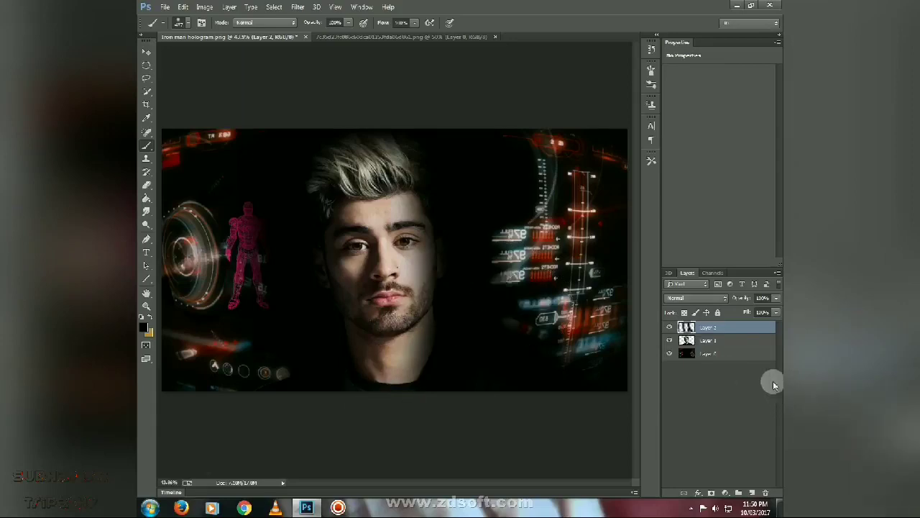
{"action": "left_click", "coordinate": [776, 298]}
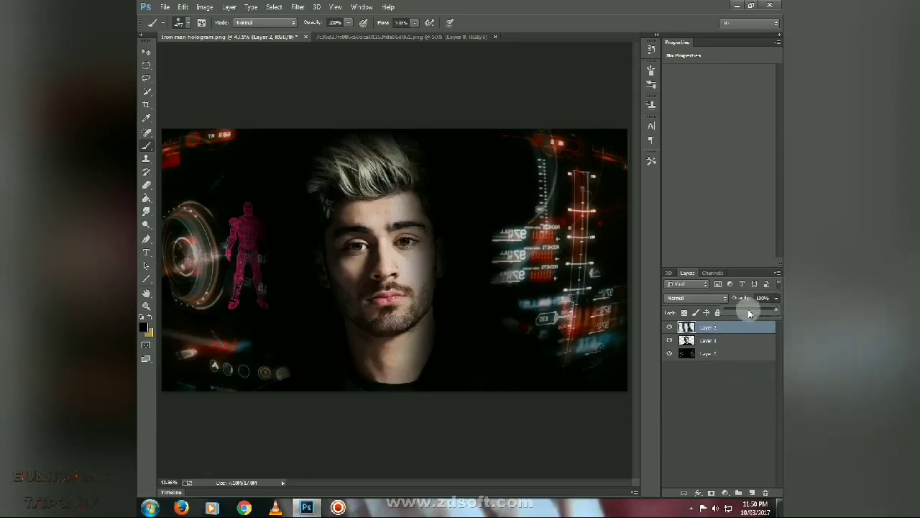
{"action": "left_click_drag", "start_coordinate": [757, 309], "coordinate": [762, 312]}
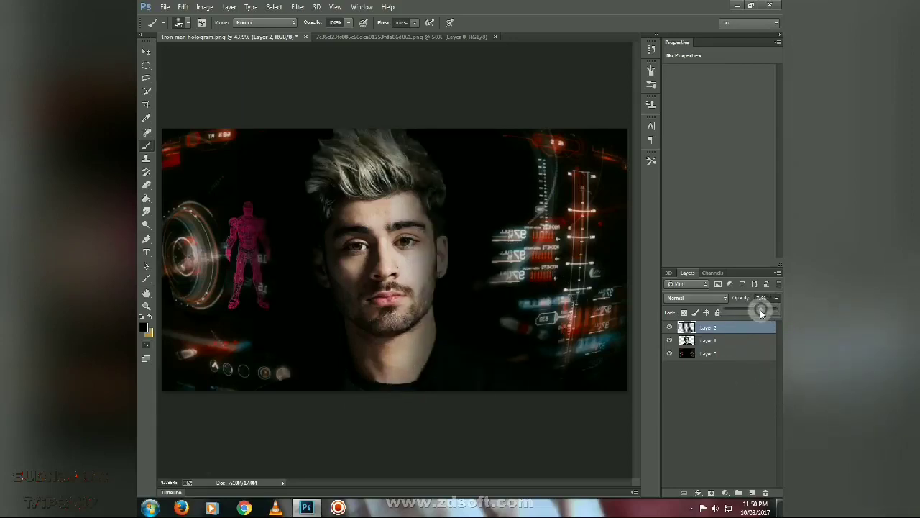
{"action": "left_click_drag", "start_coordinate": [763, 312], "coordinate": [760, 312]}
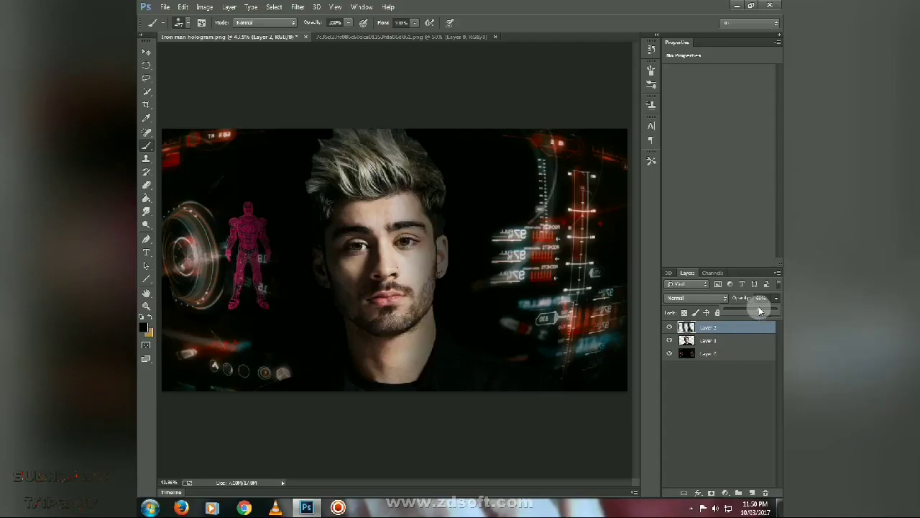
- Set Layer 2 to Soft Light blend mode and raise its opacity to 100%
{"action": "left_click", "coordinate": [698, 298]}
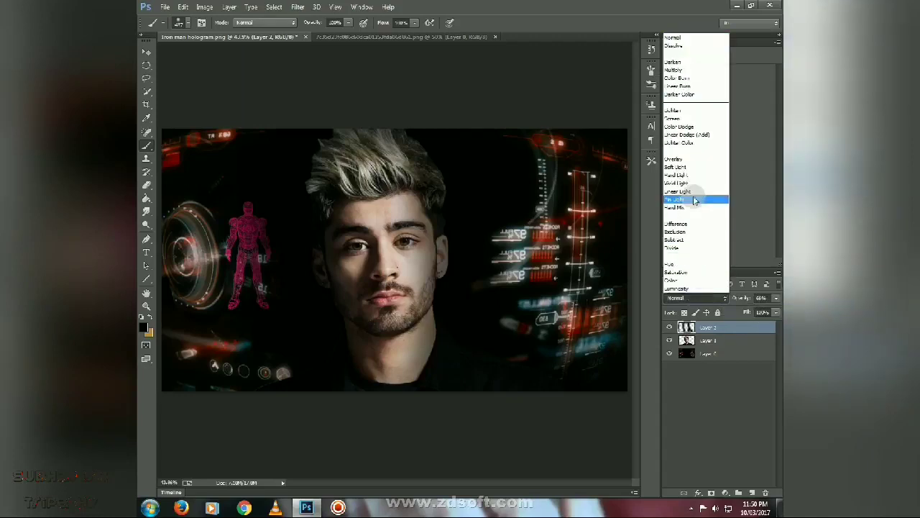
{"action": "left_click", "coordinate": [694, 167]}
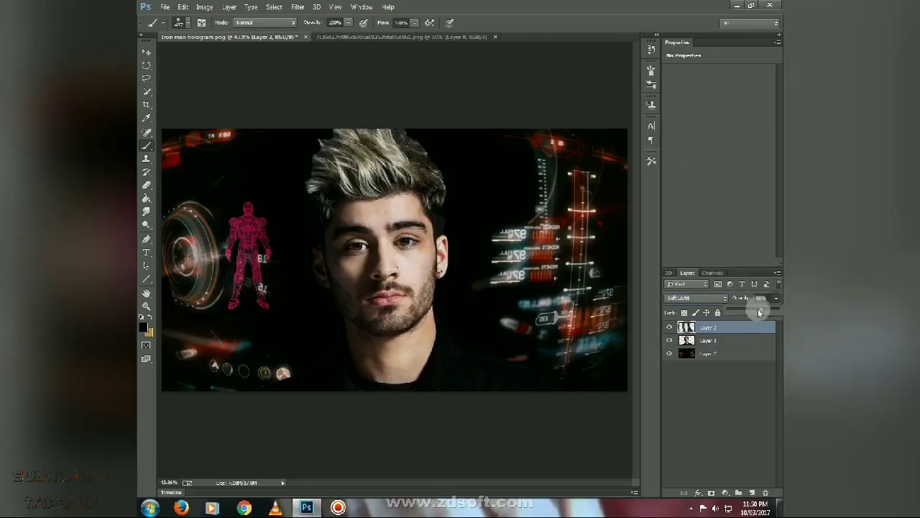
{"action": "left_click_drag", "start_coordinate": [778, 316], "coordinate": [780, 327]}
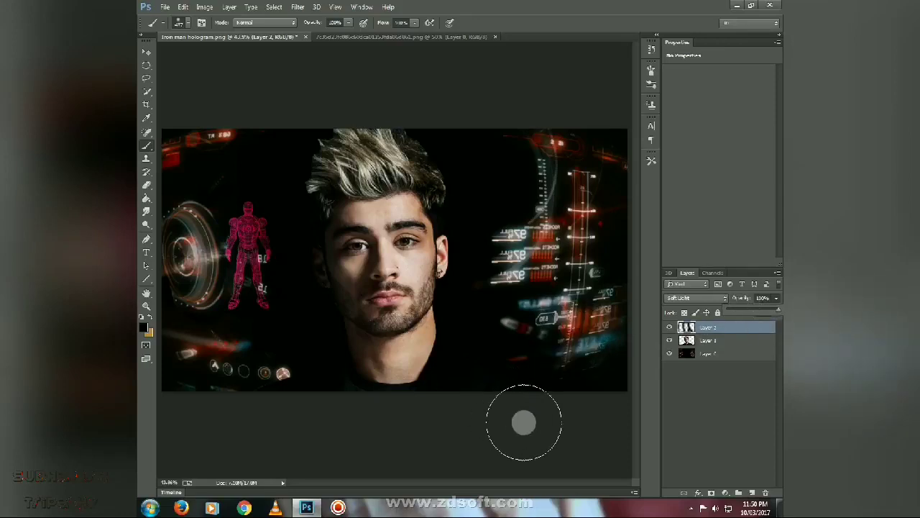
- Erase Layer 2's overlay around the eye, brow and across the hair with a soft eraser
{"action": "left_click", "coordinate": [146, 185]}
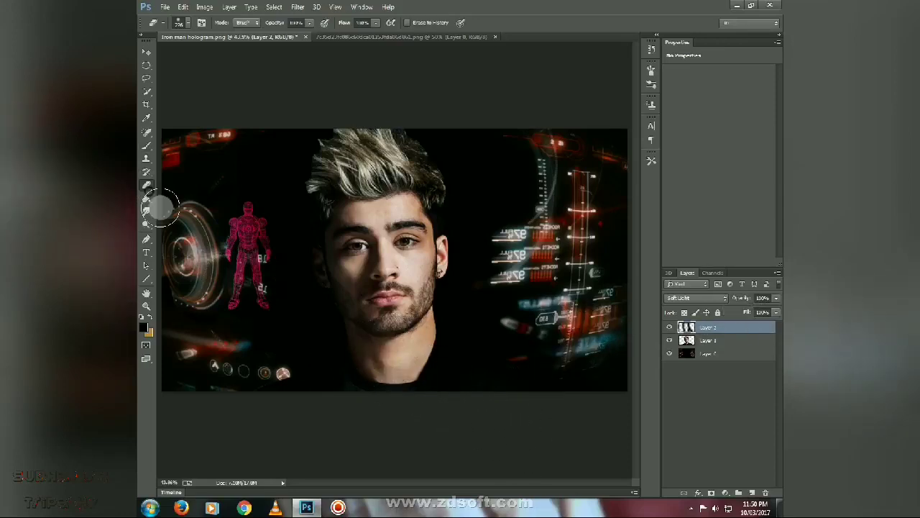
{"action": "right_click", "coordinate": [419, 366]}
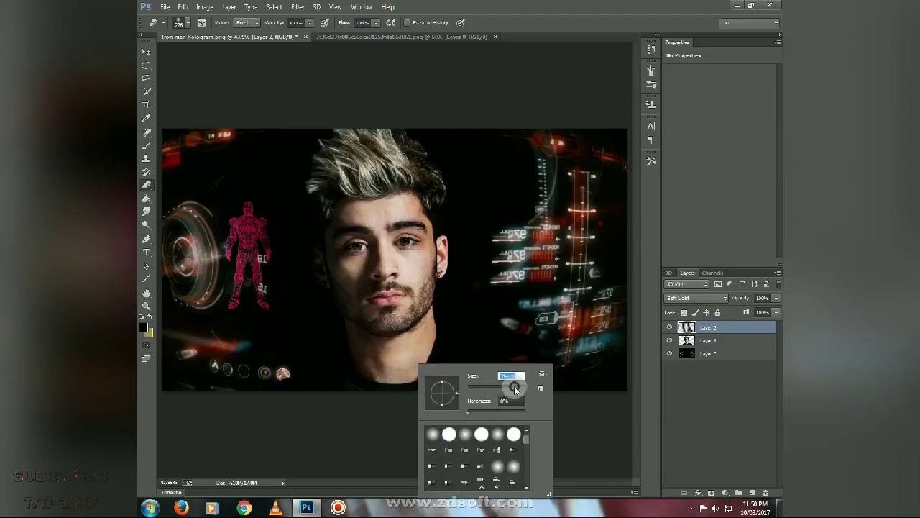
{"action": "left_click", "coordinate": [391, 363]}
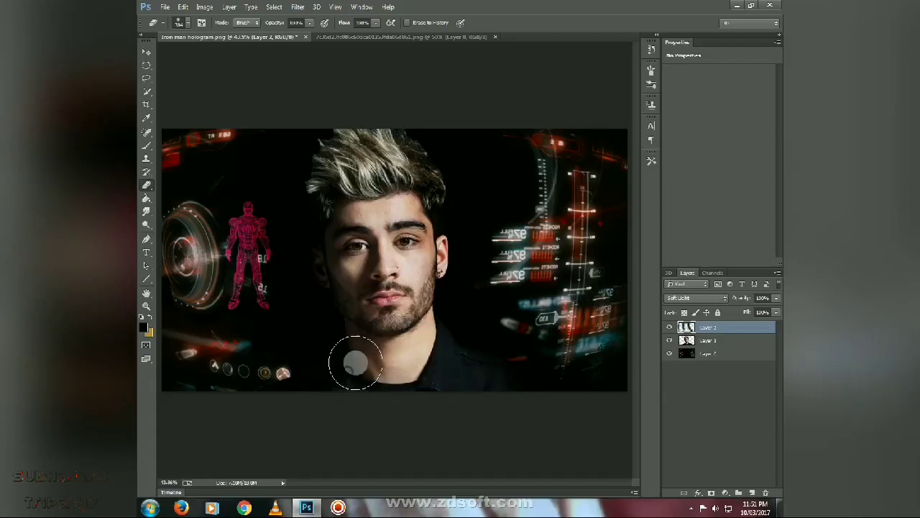
{"action": "mouse_move", "coordinate": [350, 237]}
{"action": "left_mouse_down"}
{"action": "mouse_move", "coordinate": [358, 213]}
{"action": "mouse_move", "coordinate": [386, 268]}
{"action": "mouse_move", "coordinate": [404, 342]}
{"action": "mouse_move", "coordinate": [379, 391]}
{"action": "left_mouse_up"}
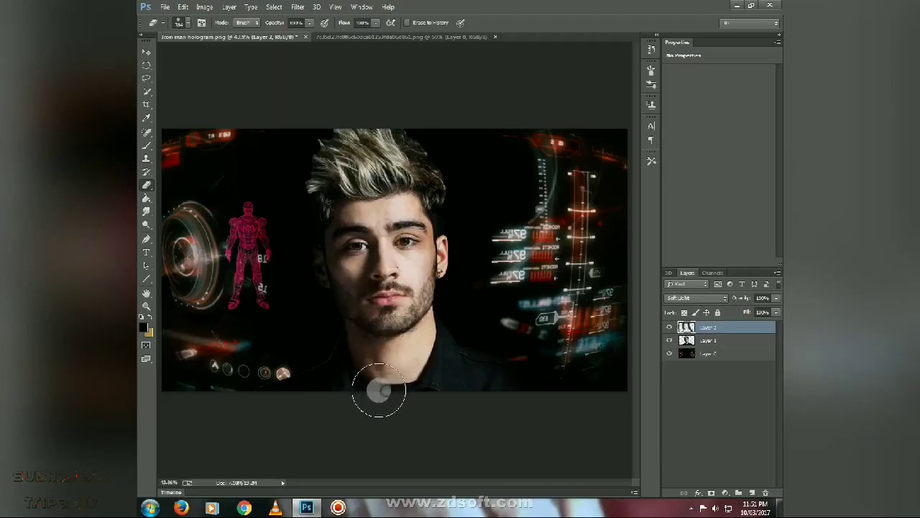
{"action": "left_click_drag", "start_coordinate": [395, 176], "coordinate": [356, 183]}
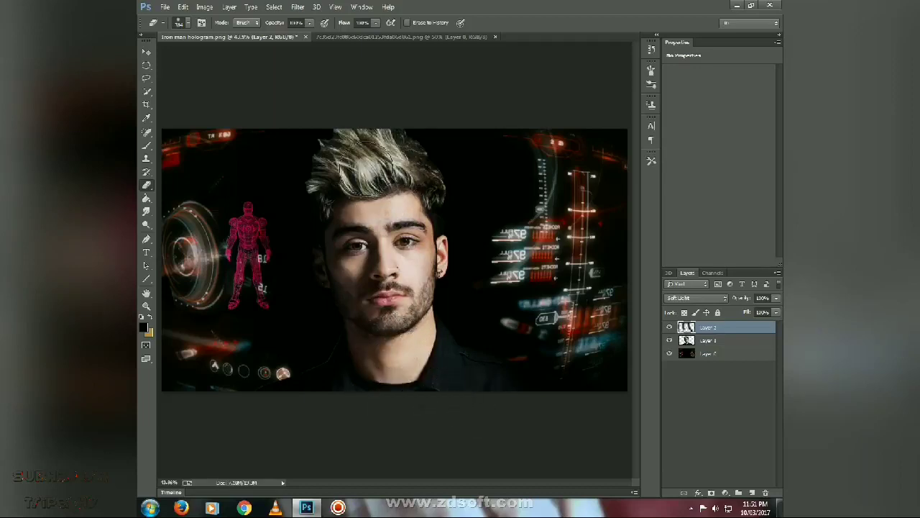
{"action": "left_click", "coordinate": [147, 144]}
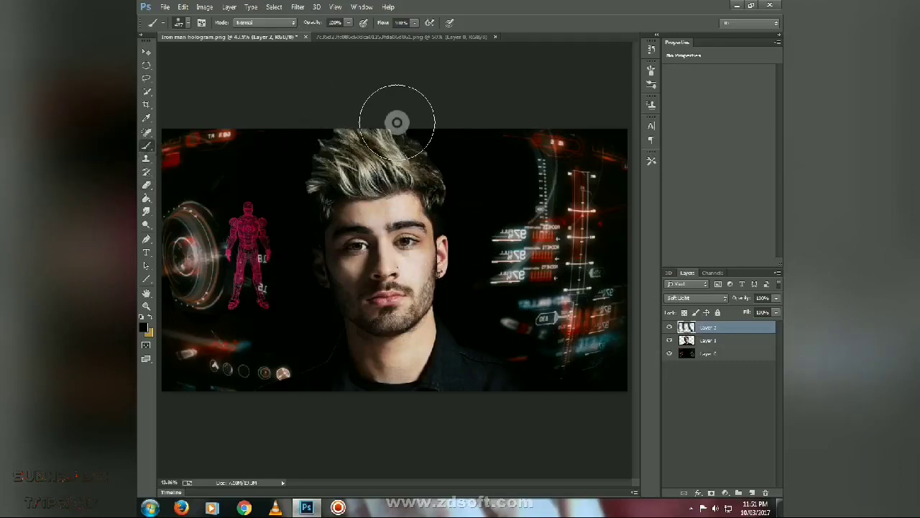
{"action": "left_click", "coordinate": [705, 340]}
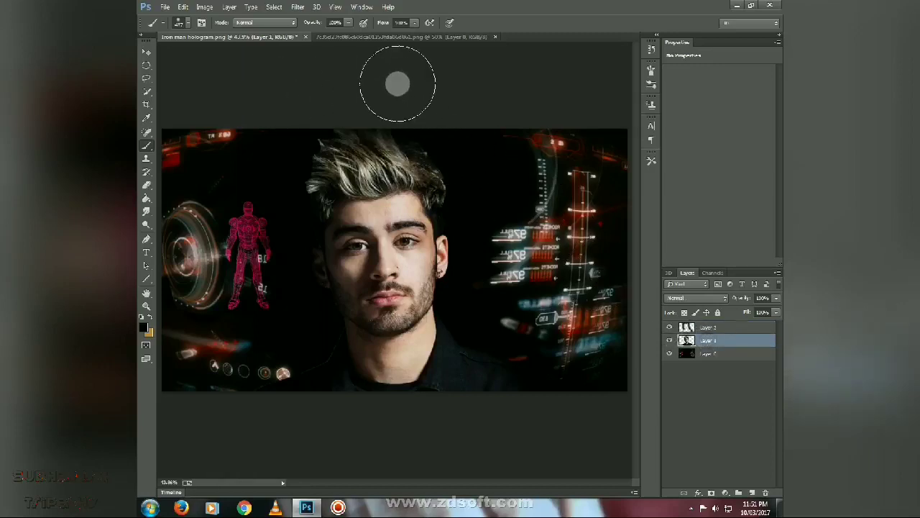
{"action": "key", "text": "alt+bracketright"}
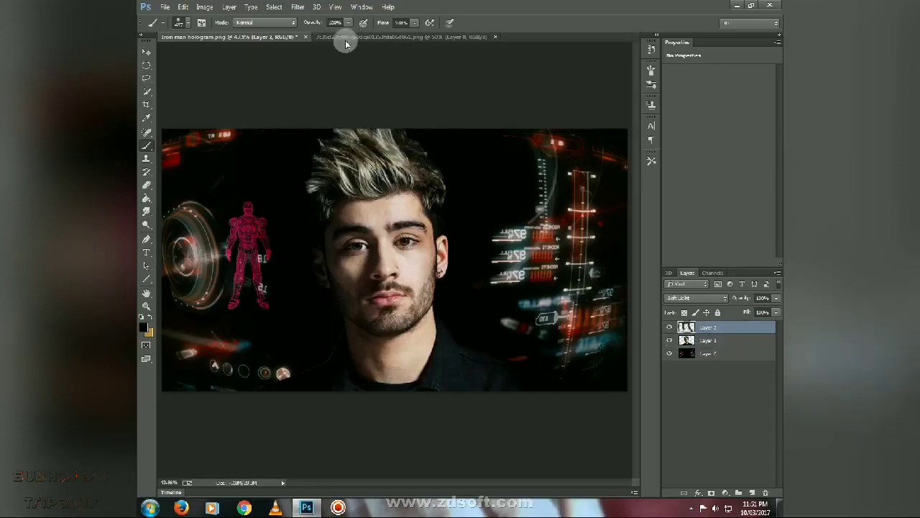
{"action": "left_click", "coordinate": [349, 28]}
{"action": "left_click_drag", "start_coordinate": [319, 34], "coordinate": [321, 34]}
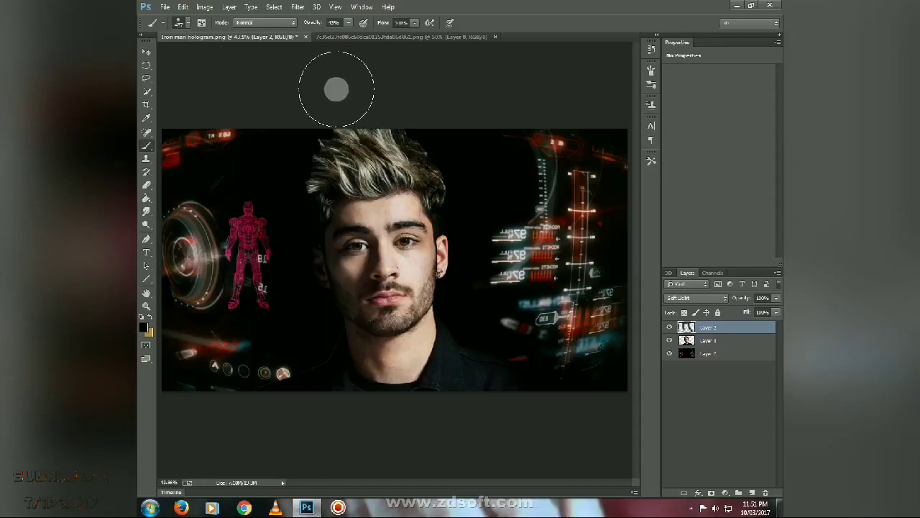
{"action": "left_click", "coordinate": [719, 342]}
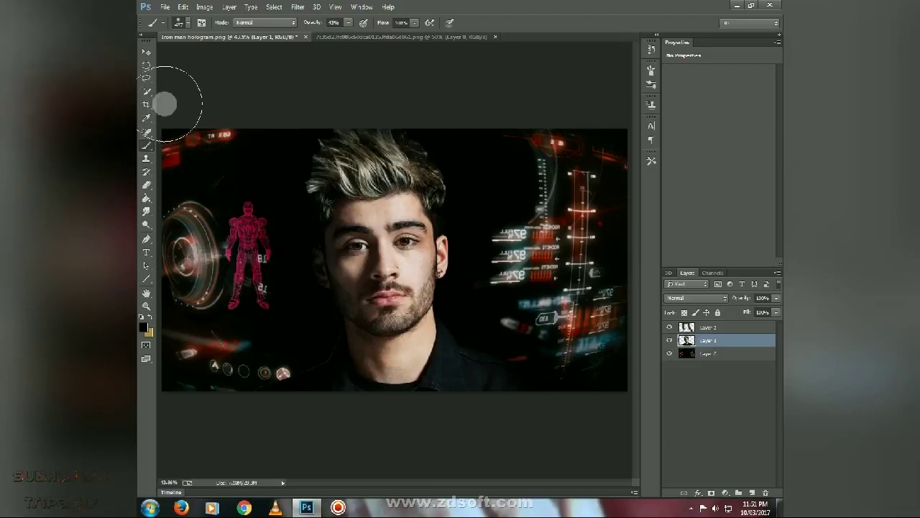
{"action": "left_click", "coordinate": [719, 327]}
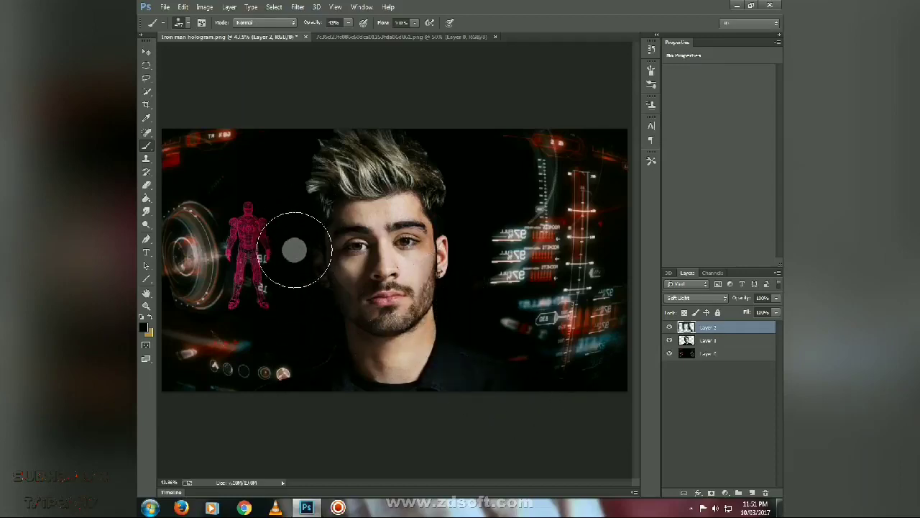
{"action": "left_click", "coordinate": [146, 185]}
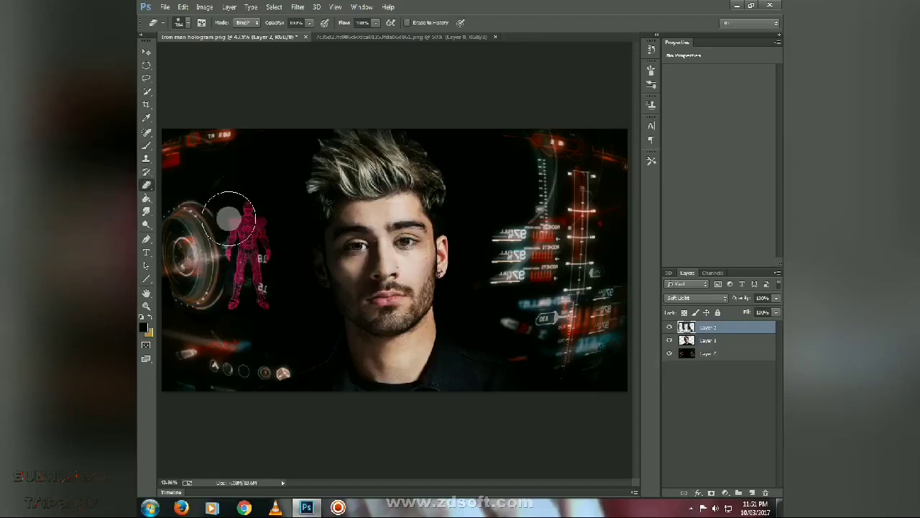
{"action": "left_click", "coordinate": [145, 52]}
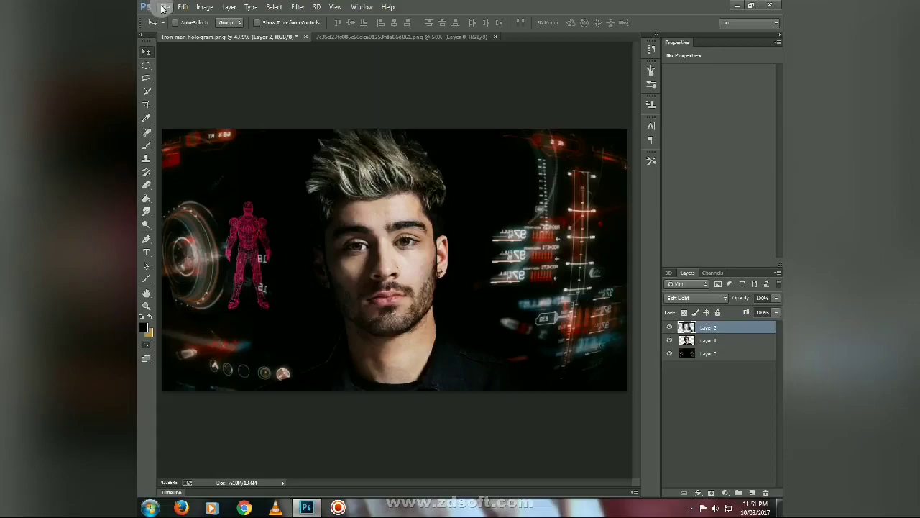
- Open the eye hologram image and drag it into the Iron Man document as Layer 3
{"action": "left_click", "coordinate": [164, 6]}
{"action": "left_click", "coordinate": [189, 27]}
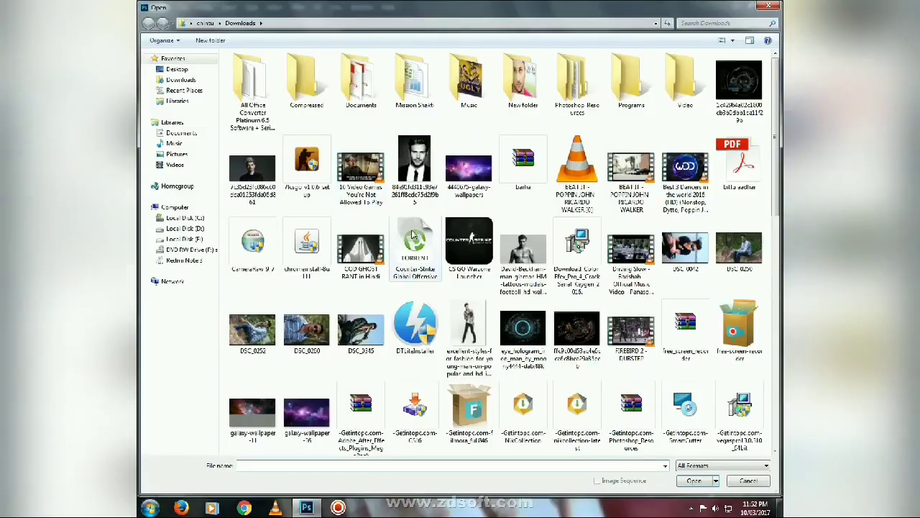
{"action": "left_click", "coordinate": [519, 327]}
{"action": "left_click", "coordinate": [691, 474]}
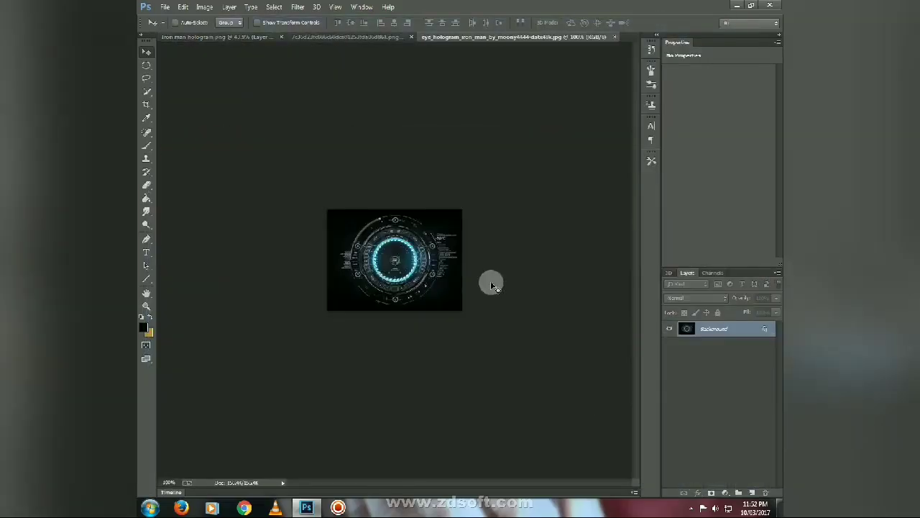
{"action": "mouse_move", "coordinate": [389, 252]}
{"action": "left_mouse_down"}
{"action": "mouse_move", "coordinate": [312, 66]}
{"action": "mouse_move", "coordinate": [315, 38]}
{"action": "mouse_move", "coordinate": [394, 208]}
{"action": "mouse_move", "coordinate": [439, 264]}
{"action": "left_mouse_up"}
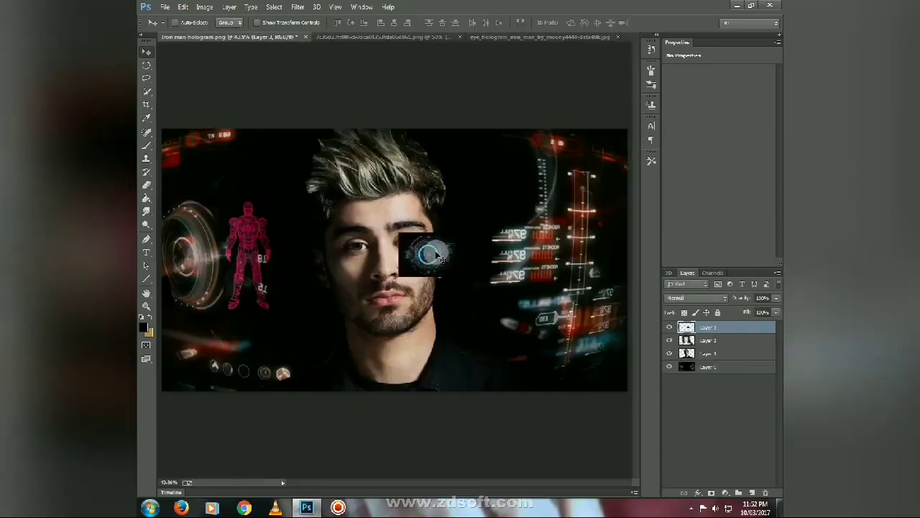
- Scale the eye hologram, set it to Screen, and centre its glowing ring on the man's eye
{"action": "key", "text": "ctrl+t"}
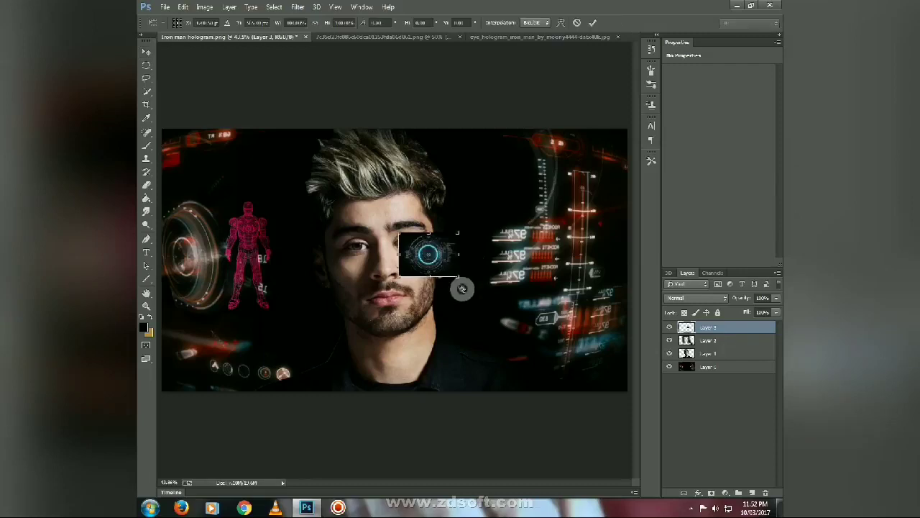
{"action": "left_click_drag", "start_coordinate": [447, 276], "coordinate": [595, 424]}
{"action": "left_click_drag", "start_coordinate": [580, 359], "coordinate": [480, 278]}
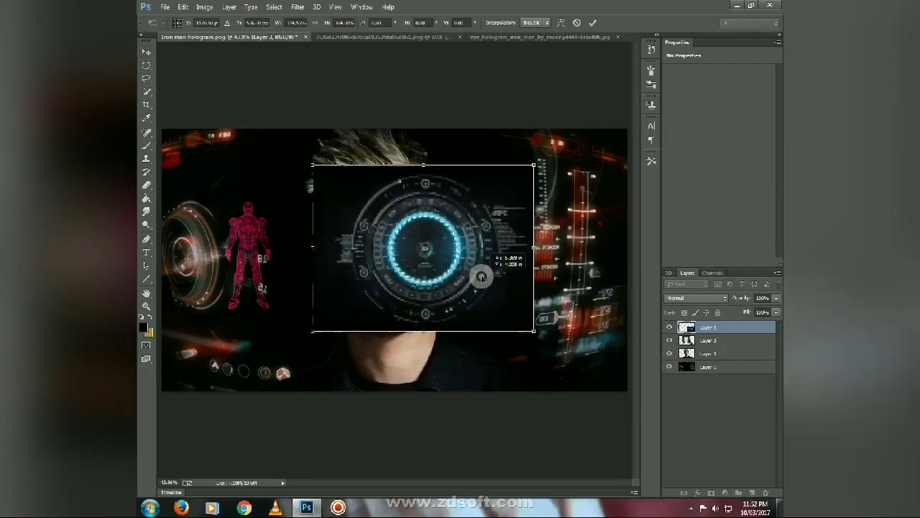
{"action": "left_click", "coordinate": [719, 298]}
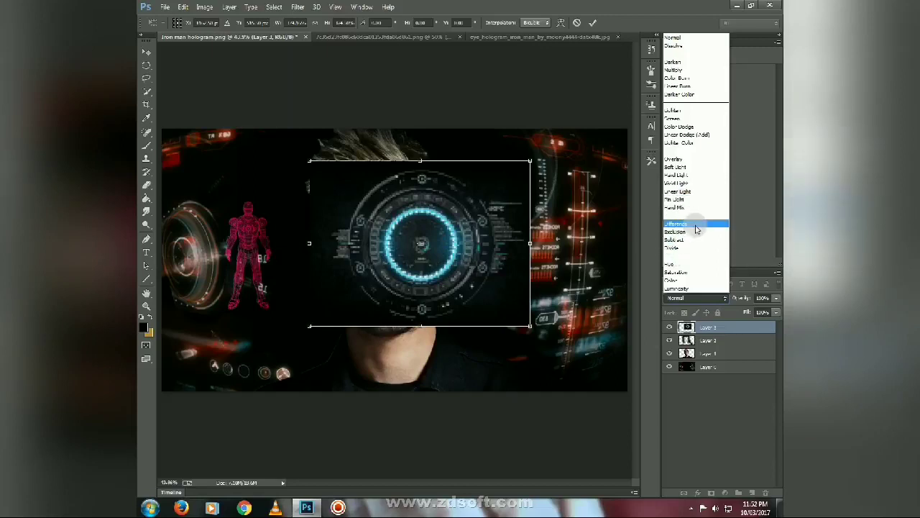
{"action": "left_click", "coordinate": [676, 118]}
{"action": "left_click_drag", "start_coordinate": [471, 275], "coordinate": [461, 279]}
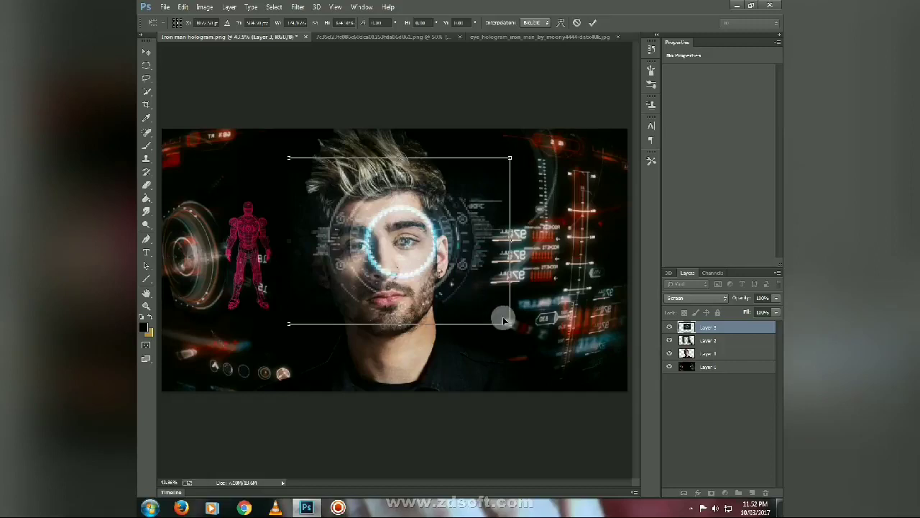
{"action": "left_click_drag", "start_coordinate": [508, 319], "coordinate": [460, 291]}
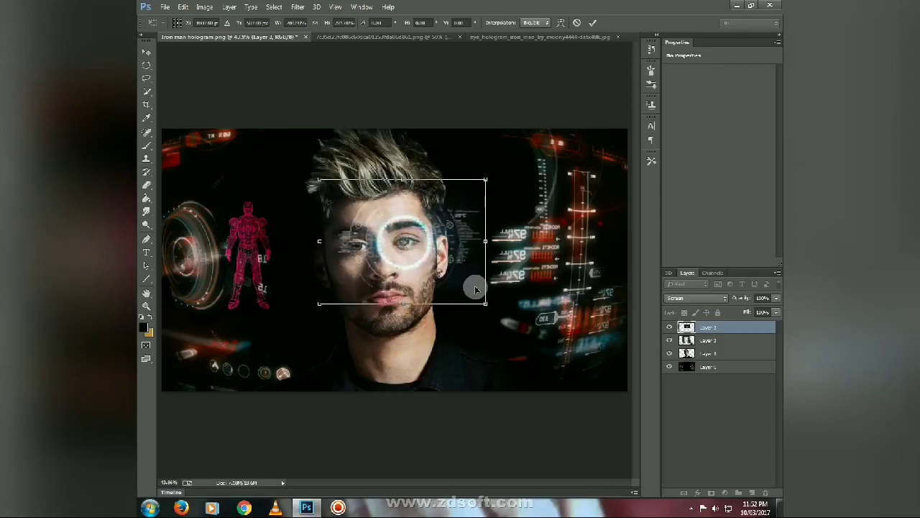
{"action": "key", "text": "Return"}
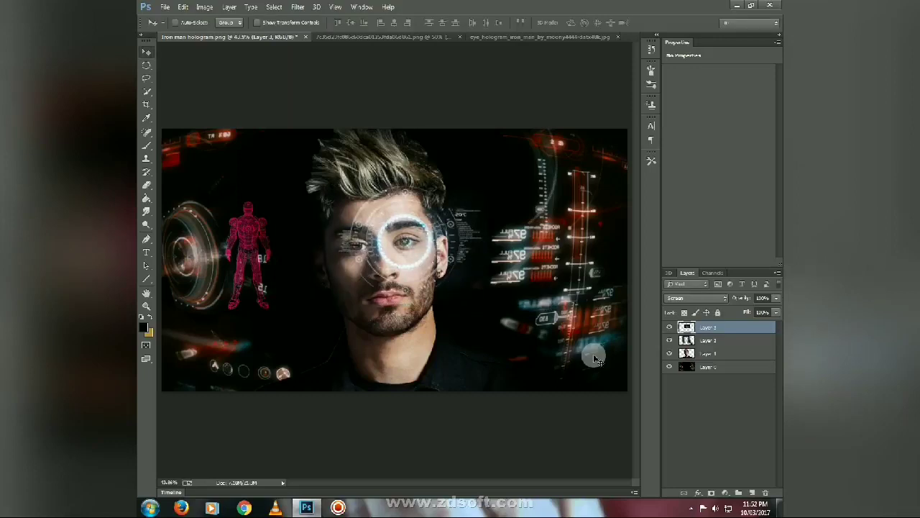
- Add a Curves adjustment layer that slightly darkens the image
{"action": "left_click", "coordinate": [724, 492]}
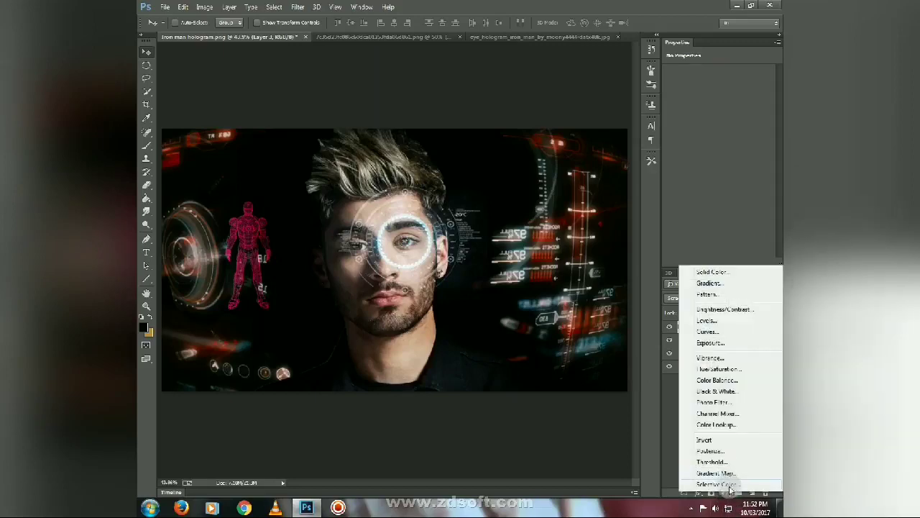
{"action": "left_click", "coordinate": [711, 331]}
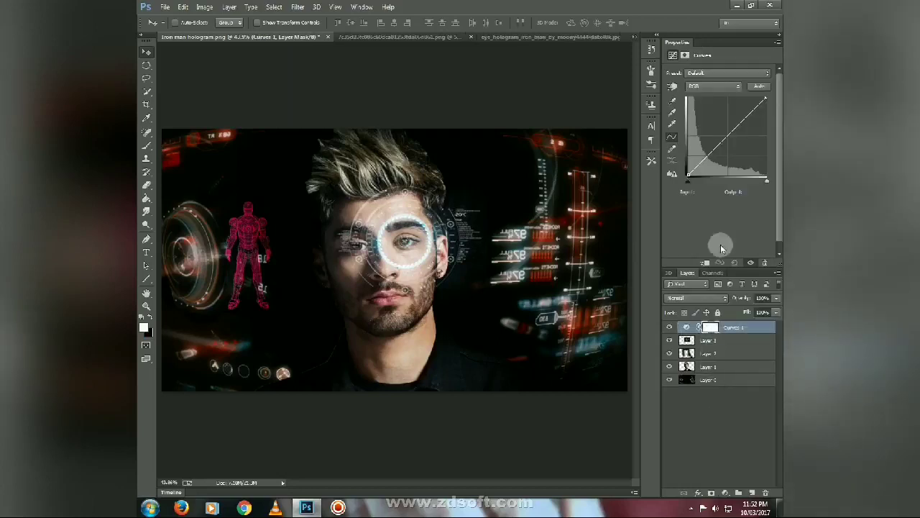
{"action": "left_click_drag", "start_coordinate": [727, 136], "coordinate": [721, 132]}
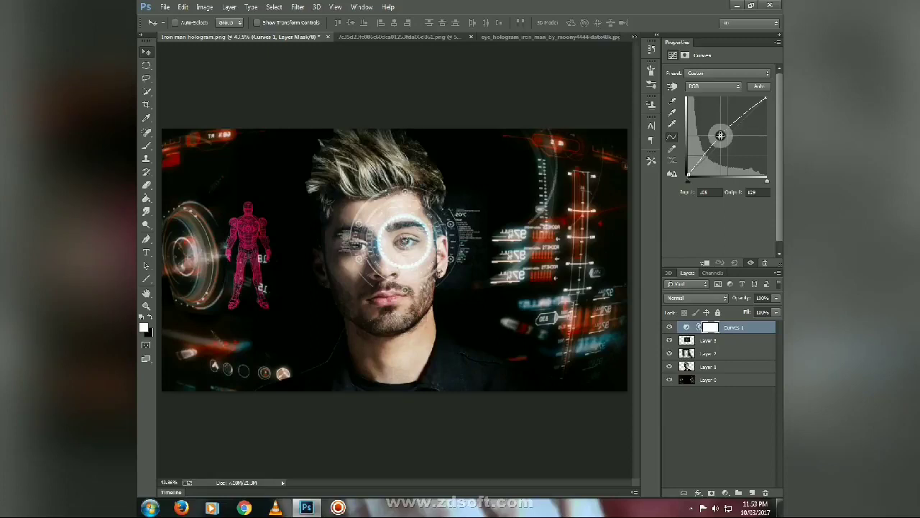
{"action": "left_click_drag", "start_coordinate": [720, 135], "coordinate": [723, 137]}
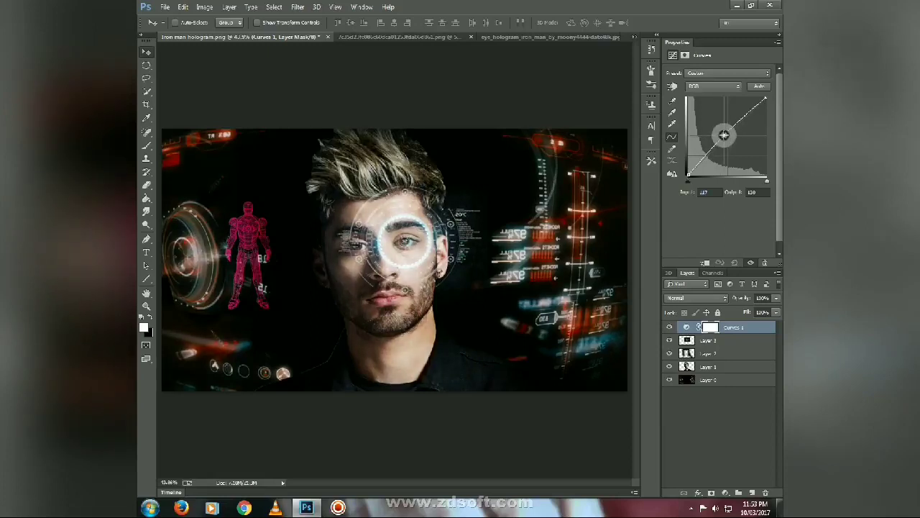
- Lower Layer 3's opacity below 100% to dim the eye hologram
{"action": "left_click", "coordinate": [734, 340]}
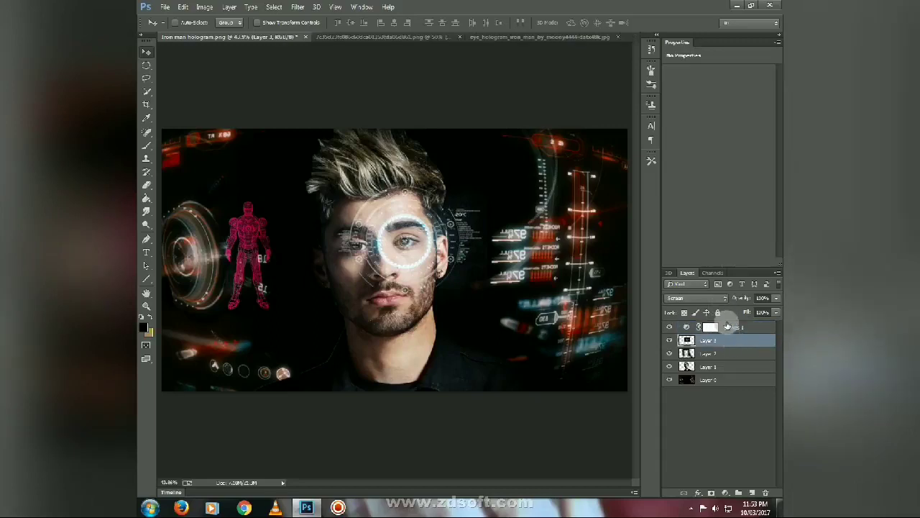
{"action": "left_click", "coordinate": [776, 299]}
{"action": "left_click_drag", "start_coordinate": [756, 306], "coordinate": [777, 311]}
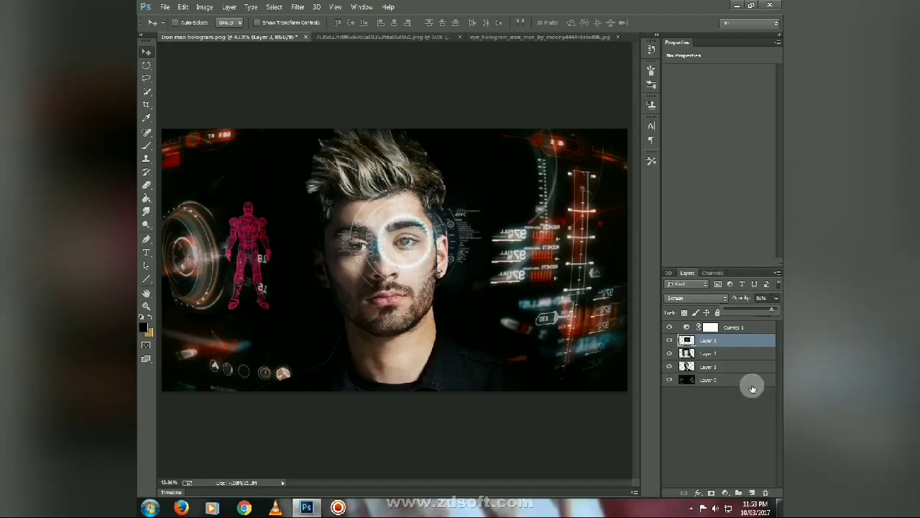
- Add a Color Balance layer pushing midtones toward red (about +47) and slightly toward magenta
{"action": "left_click", "coordinate": [738, 493]}
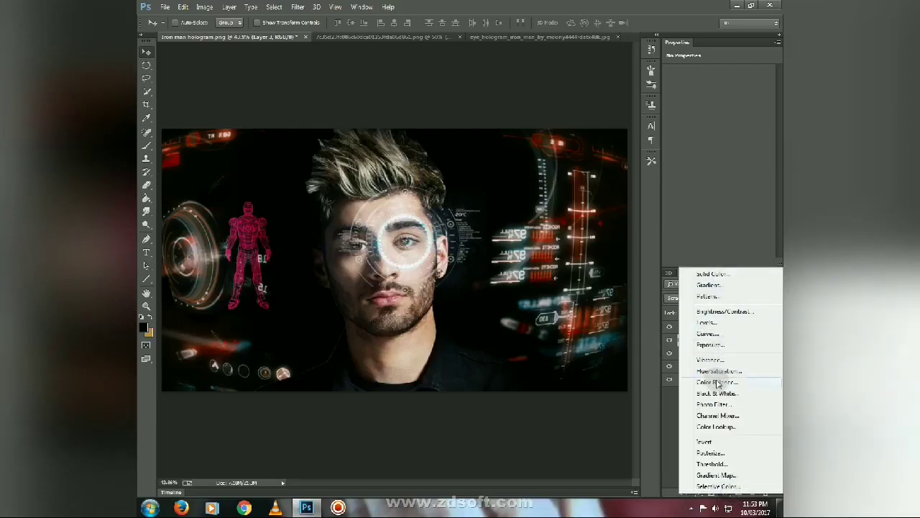
{"action": "left_click", "coordinate": [715, 382]}
{"action": "left_click_drag", "start_coordinate": [705, 96], "coordinate": [733, 105]}
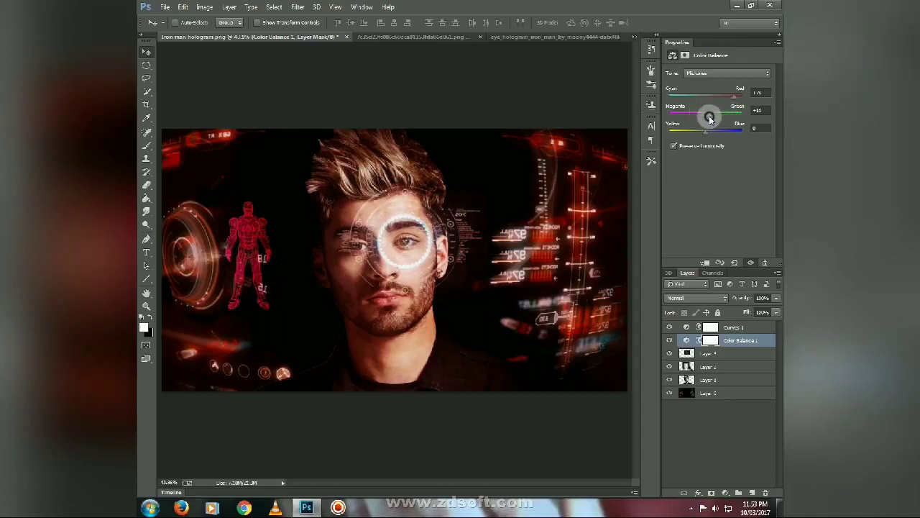
{"action": "left_click_drag", "start_coordinate": [709, 119], "coordinate": [709, 132]}
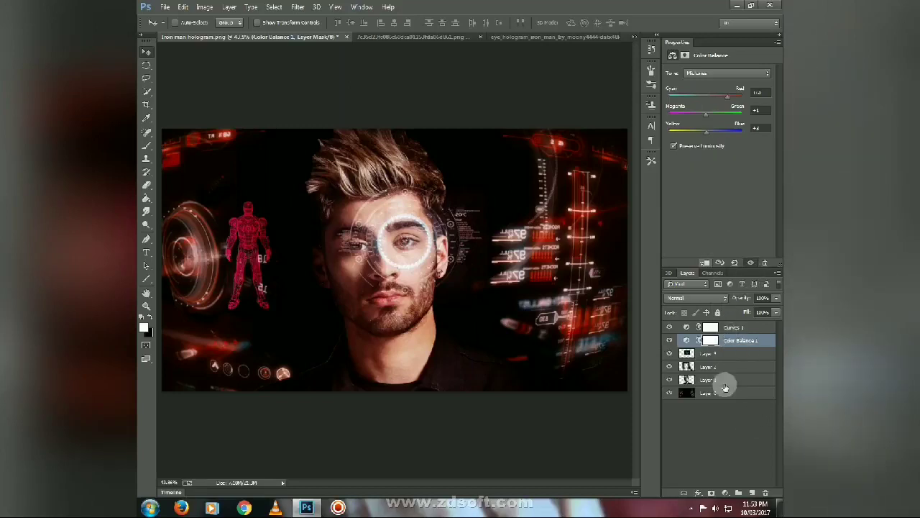
{"action": "left_click", "coordinate": [734, 439]}
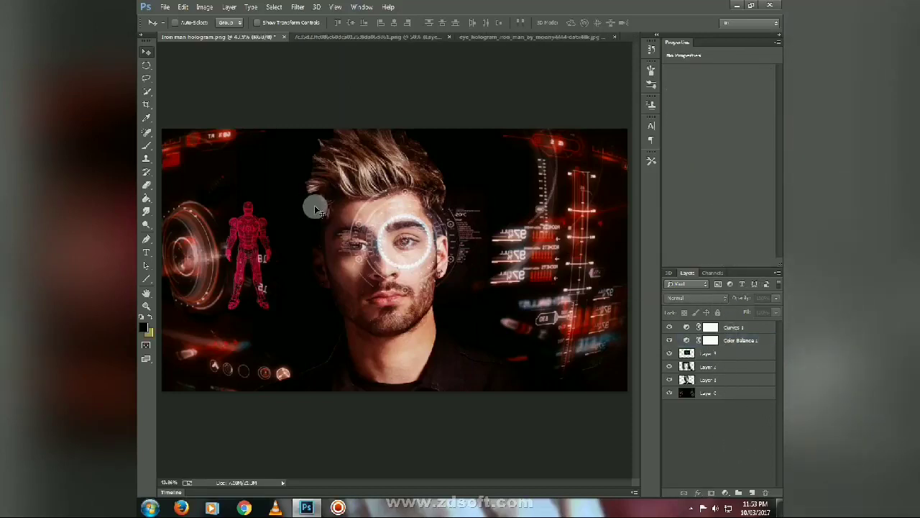
{"action": "key", "text": "z"}
{"action": "left_click", "coordinate": [363, 206]}
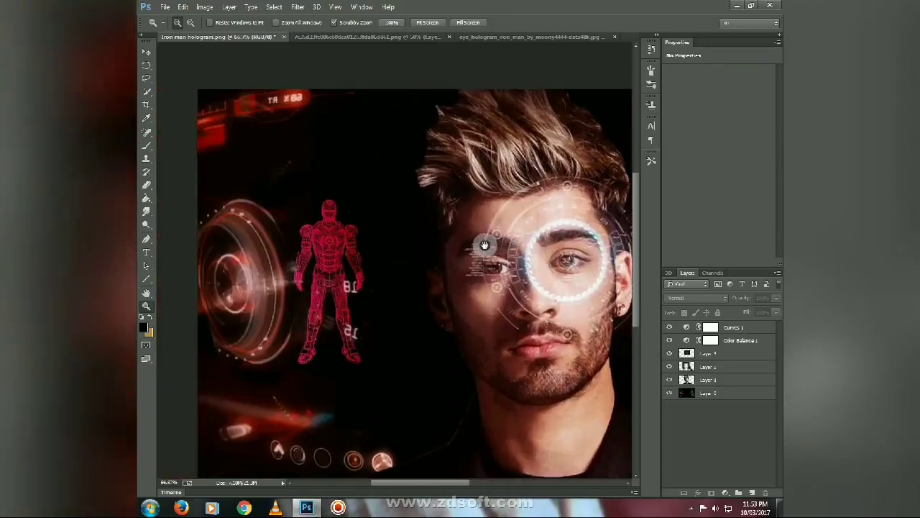
{"action": "left_click_drag", "start_coordinate": [484, 246], "coordinate": [362, 226]}
{"action": "left_click_drag", "start_coordinate": [549, 278], "coordinate": [480, 273]}
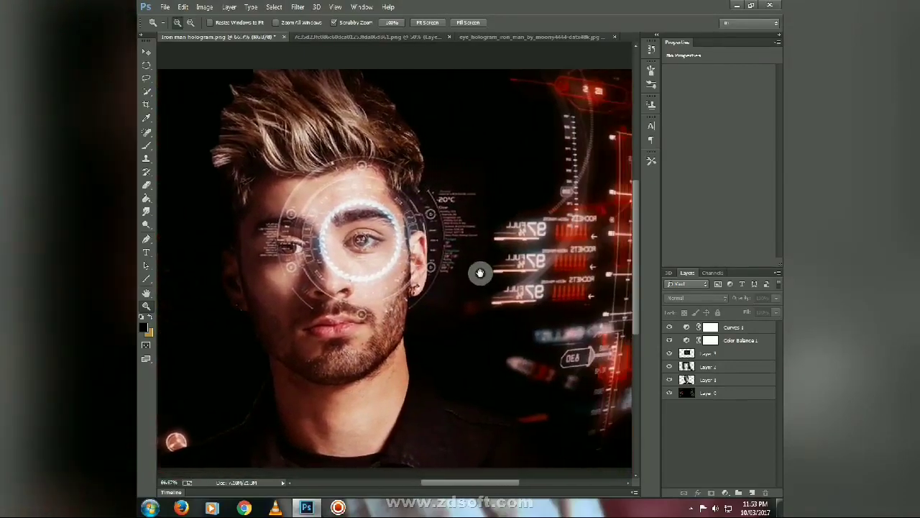
{"action": "right_click", "coordinate": [480, 271]}
{"action": "left_click", "coordinate": [480, 268]}
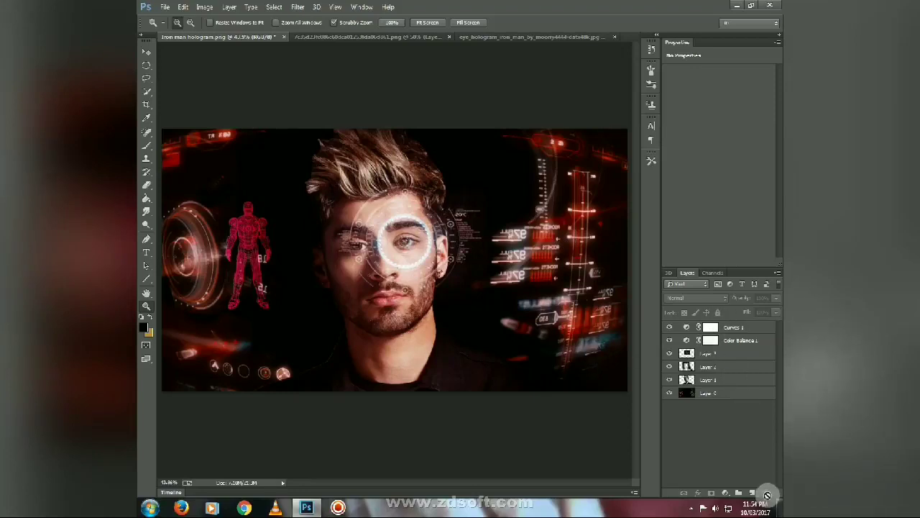
- Add a pure red Solid Color fill layer blended in Soft Light mode
{"action": "left_click", "coordinate": [724, 493]}
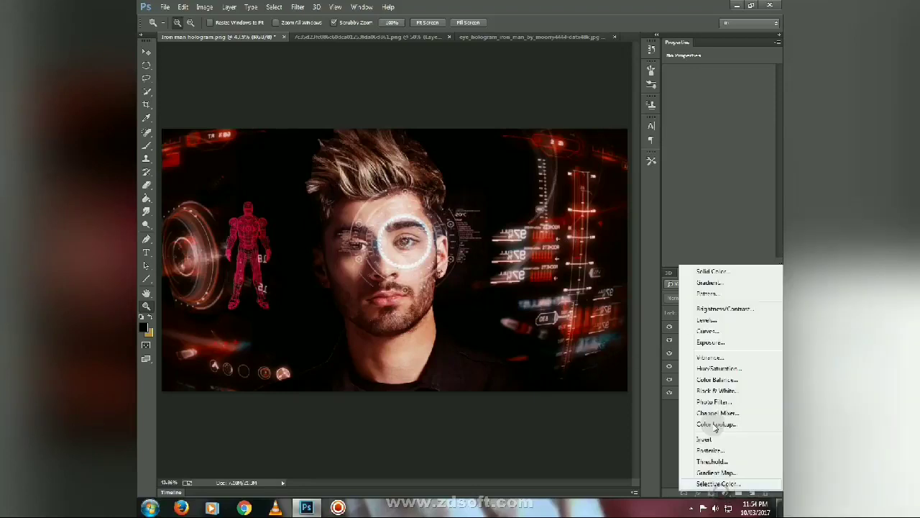
{"action": "left_click", "coordinate": [709, 271]}
{"action": "left_click_drag", "start_coordinate": [347, 372], "coordinate": [378, 341]}
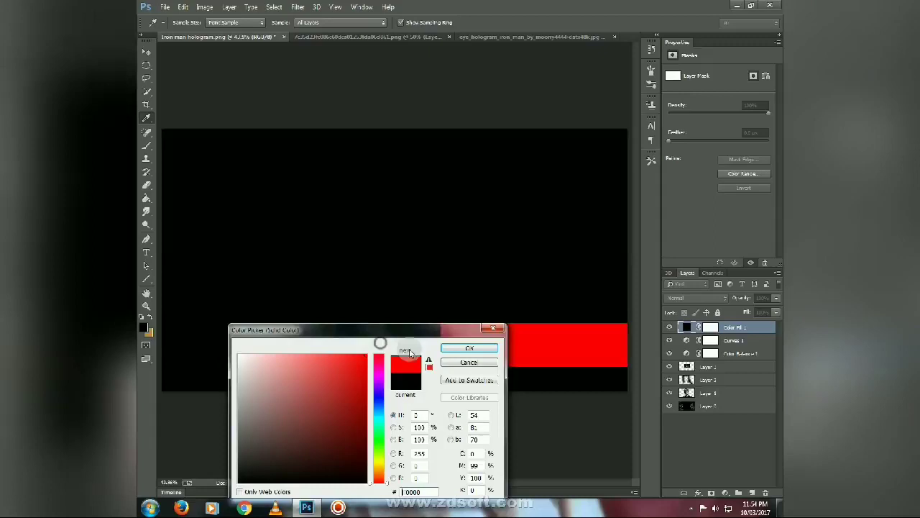
{"action": "left_click", "coordinate": [471, 349]}
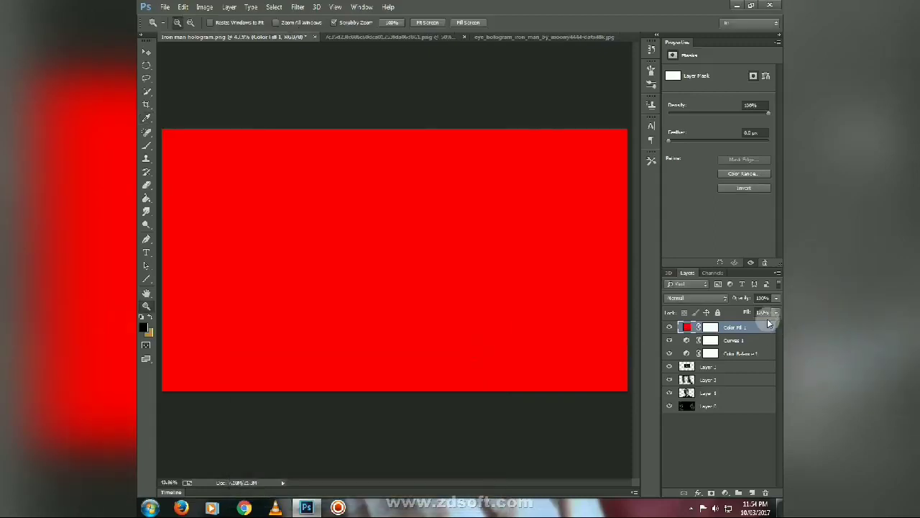
{"action": "left_click", "coordinate": [729, 298]}
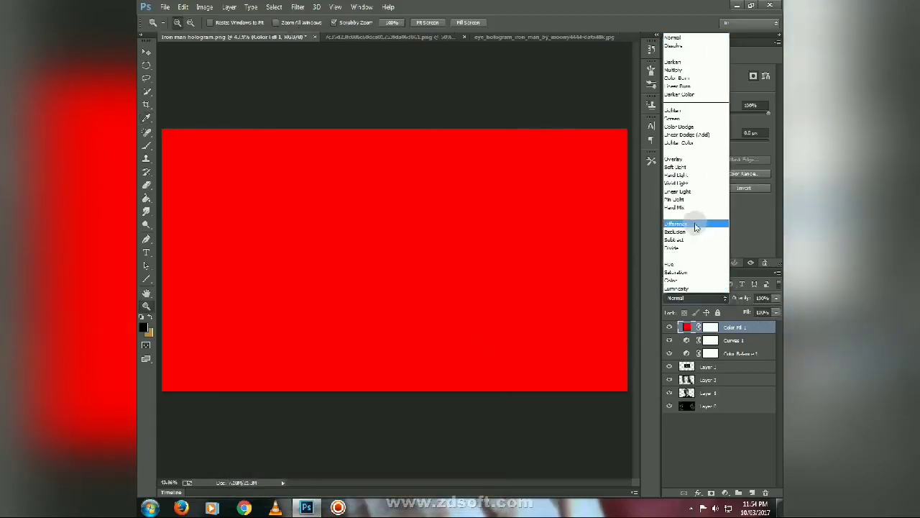
{"action": "left_click", "coordinate": [683, 171]}
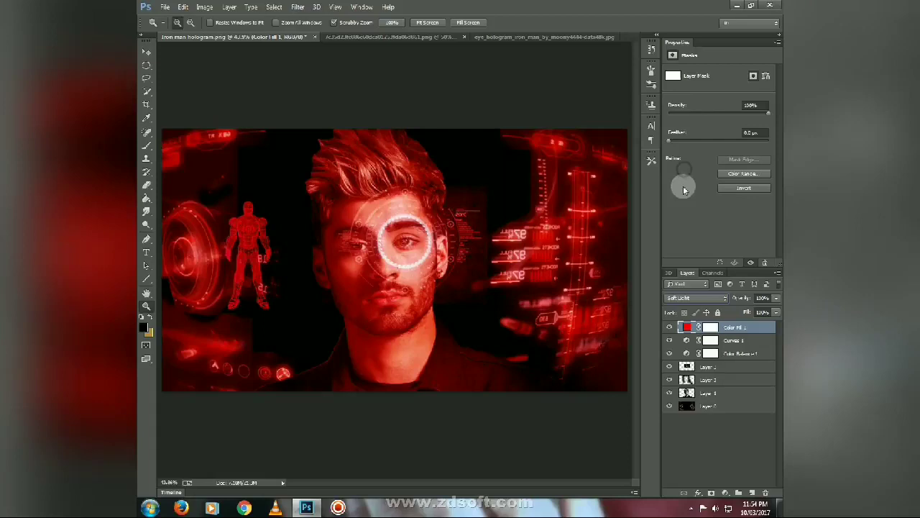
{"action": "left_click", "coordinate": [731, 341]}
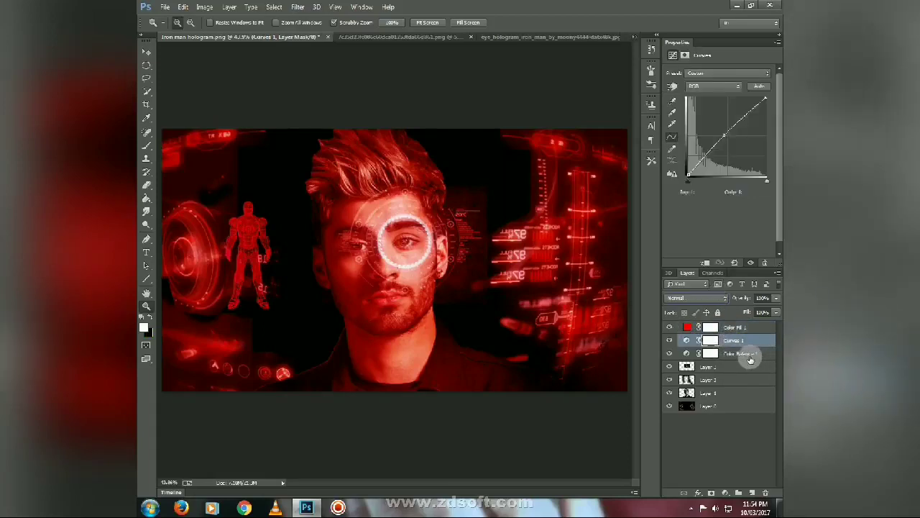
- Delete the Color Balance 1 adjustment layer along with its mask
{"action": "left_click", "coordinate": [750, 355]}
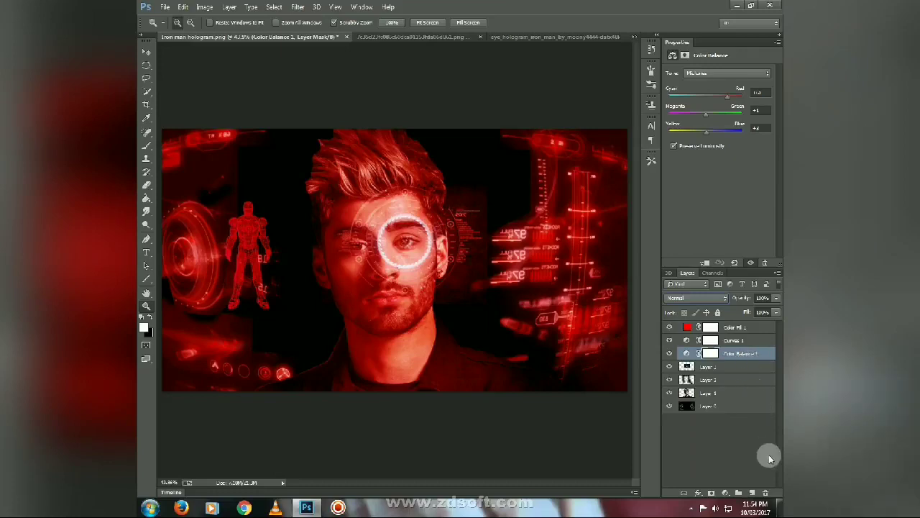
{"action": "left_click", "coordinate": [764, 492]}
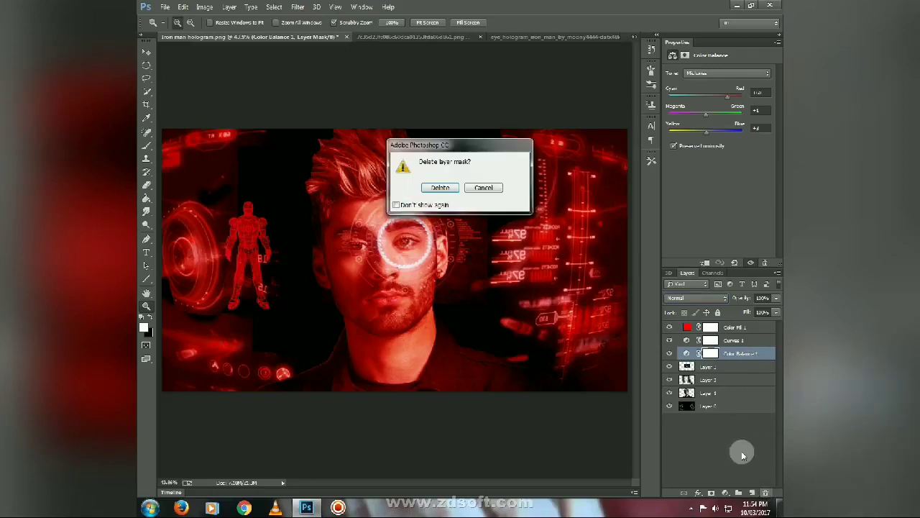
{"action": "left_click", "coordinate": [450, 189]}
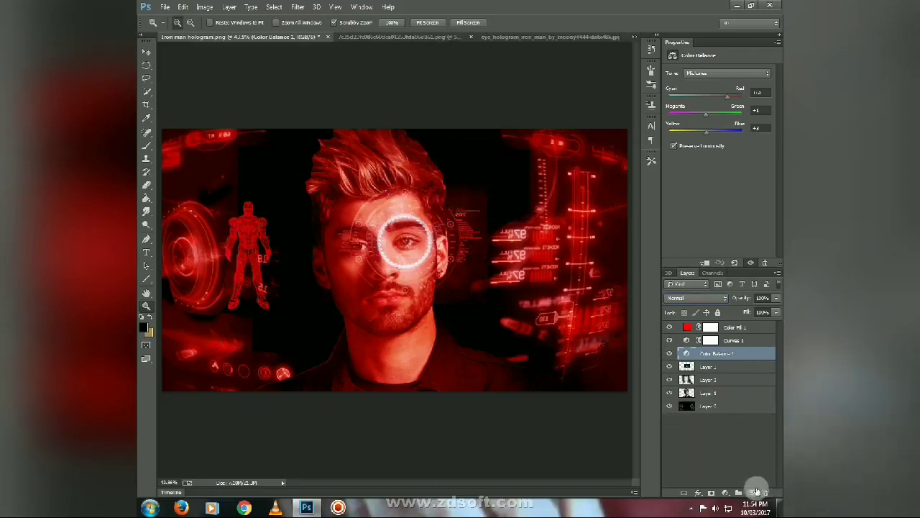
{"action": "left_click", "coordinate": [766, 493]}
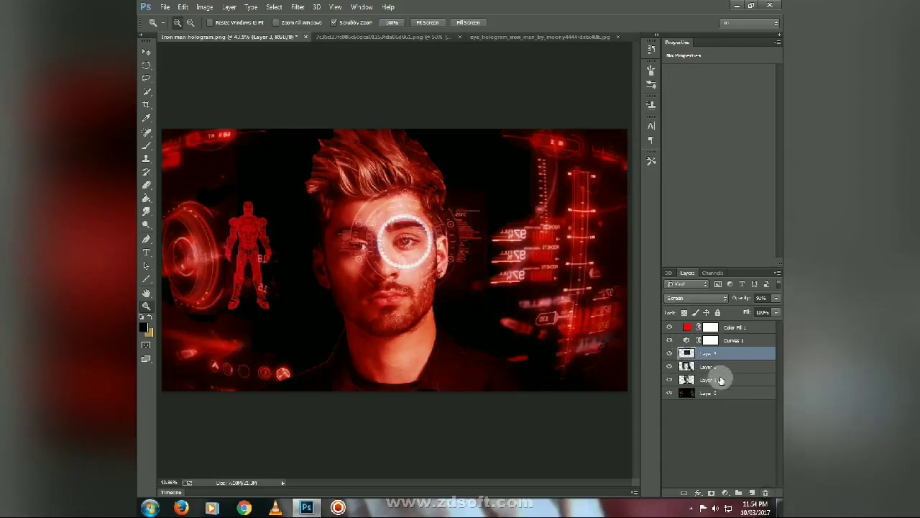
{"action": "left_click", "coordinate": [775, 297]}
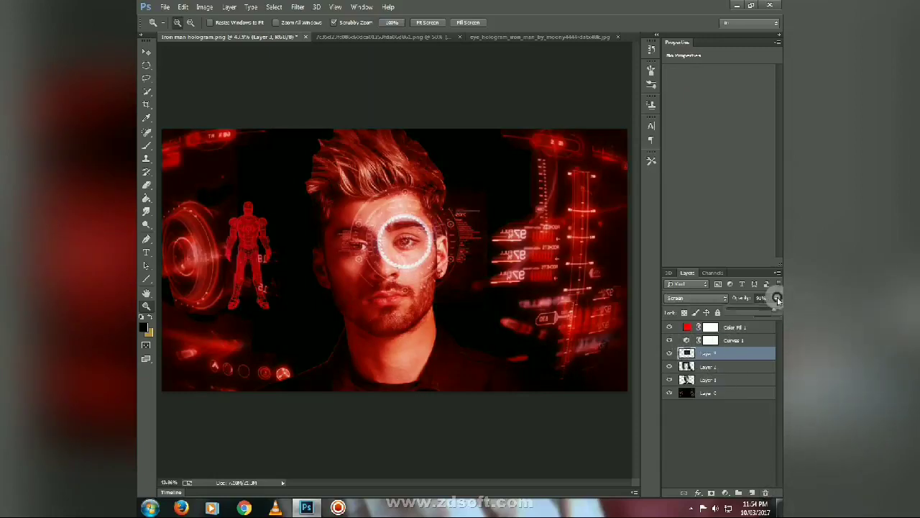
- Lower the red Color Fill 1 layer's opacity to about 47%
{"action": "left_click", "coordinate": [739, 329]}
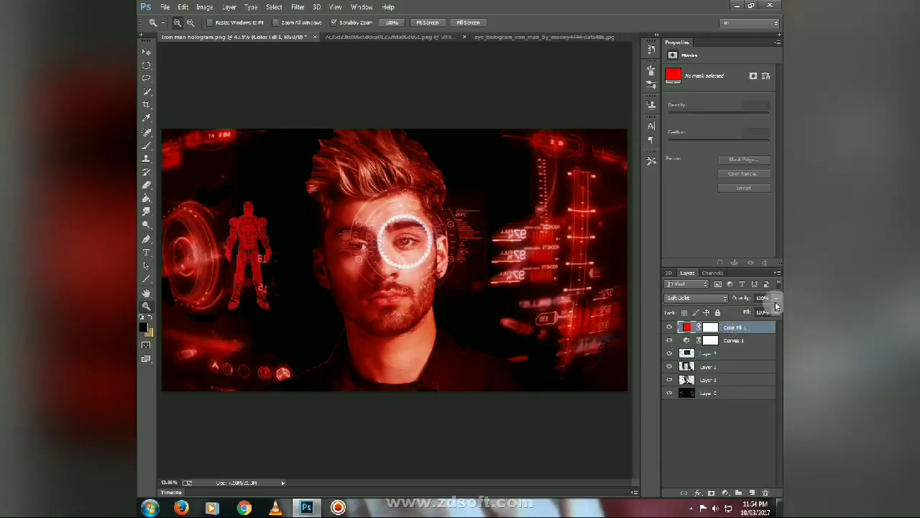
{"action": "mouse_move", "coordinate": [756, 310]}
{"action": "left_mouse_down"}
{"action": "mouse_move", "coordinate": [747, 312]}
{"action": "mouse_move", "coordinate": [758, 315]}
{"action": "left_mouse_up"}
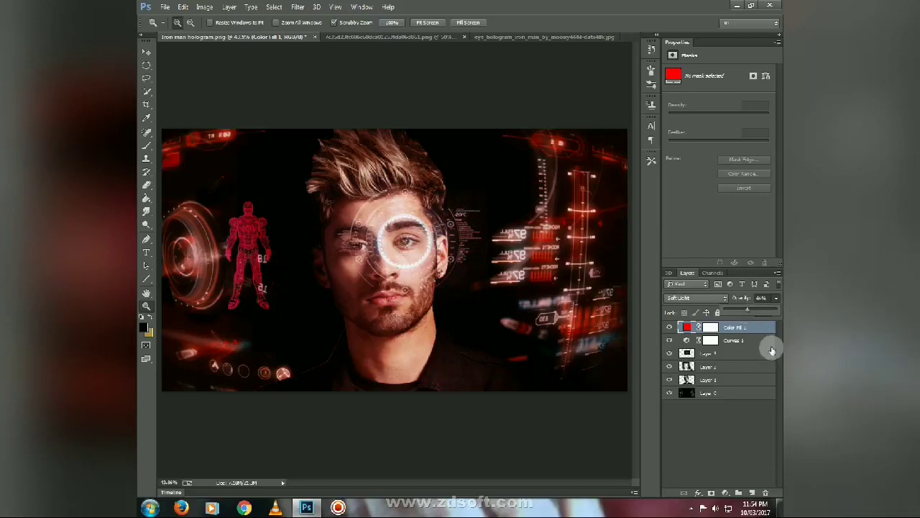
{"action": "left_click_drag", "start_coordinate": [746, 311], "coordinate": [742, 319]}
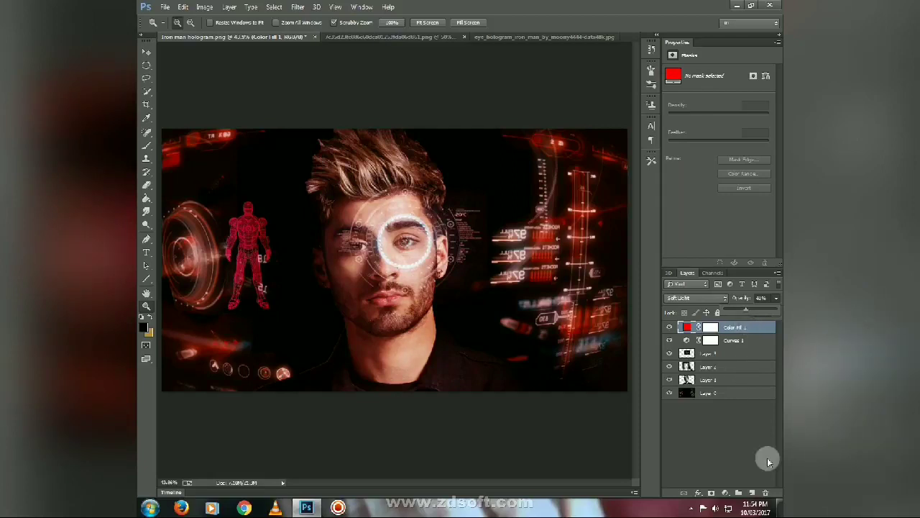
{"action": "left_click", "coordinate": [726, 433]}
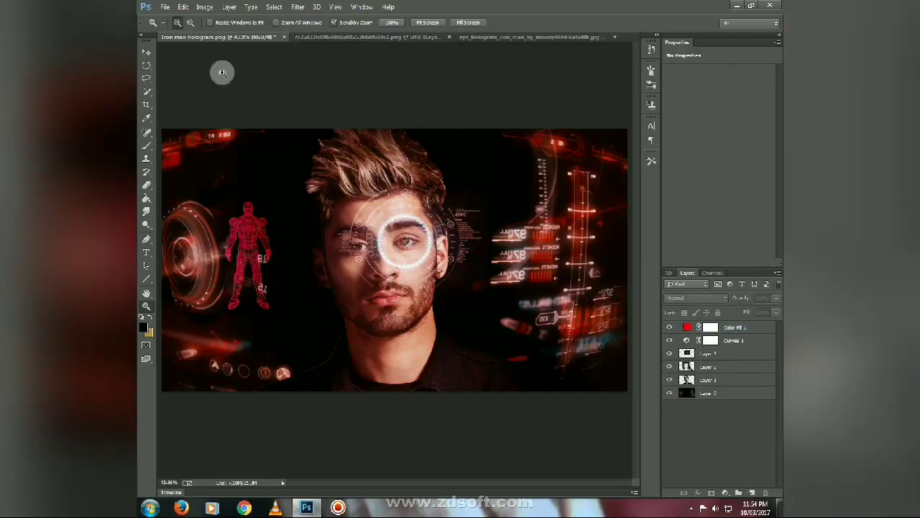